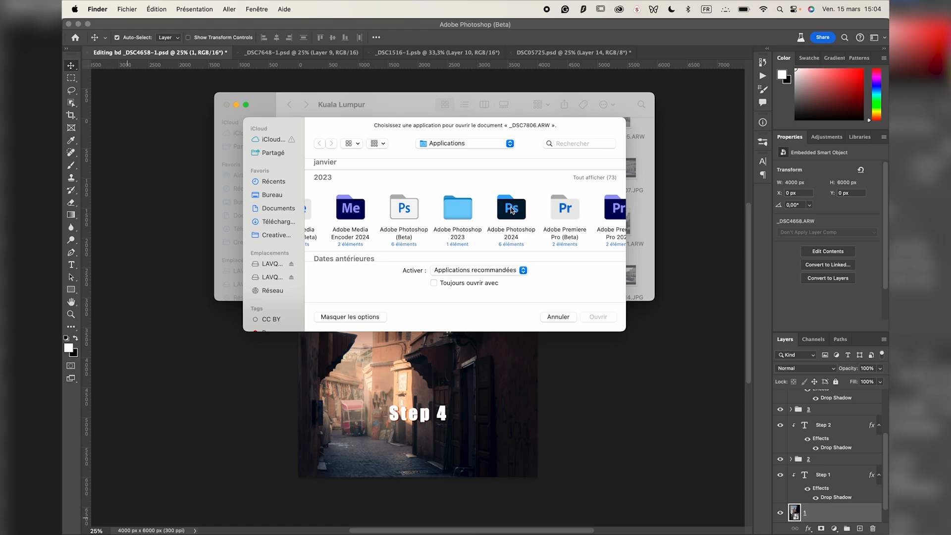
# Step: Open _DSC7806.ARW with Adobe Photoshop 2024 and review its Light and Color settings in Camera Raw
pyautogui.doubleClick(332, 197)
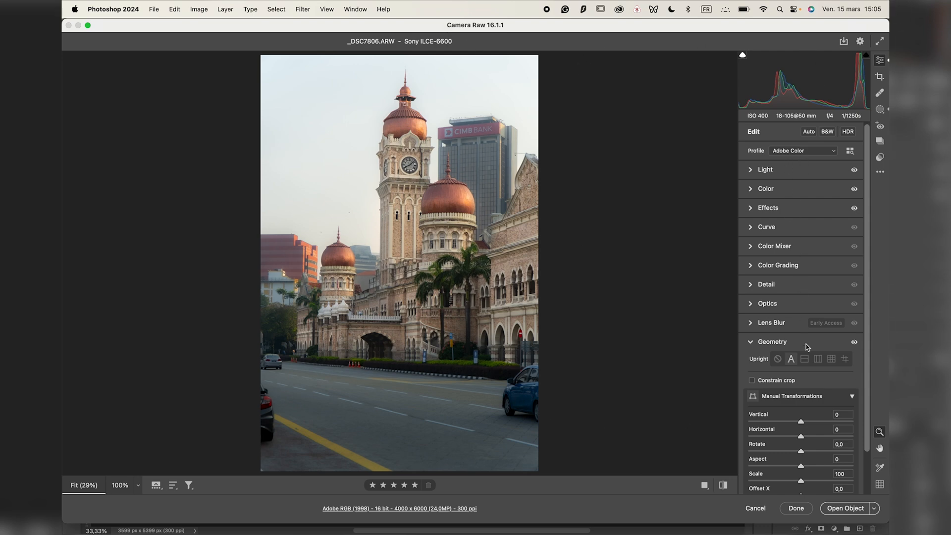
pyautogui.click(765, 170)
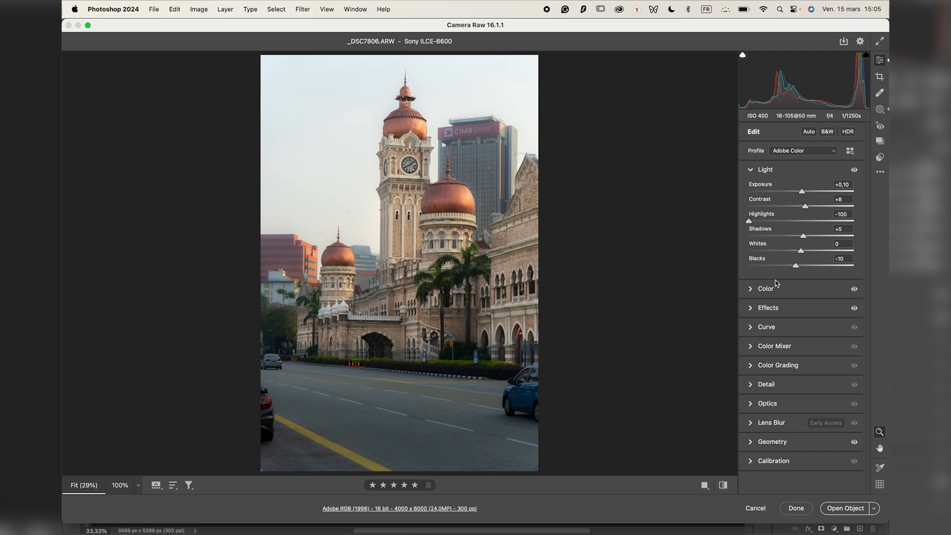
pyautogui.click(776, 292)
pyautogui.click(776, 190)
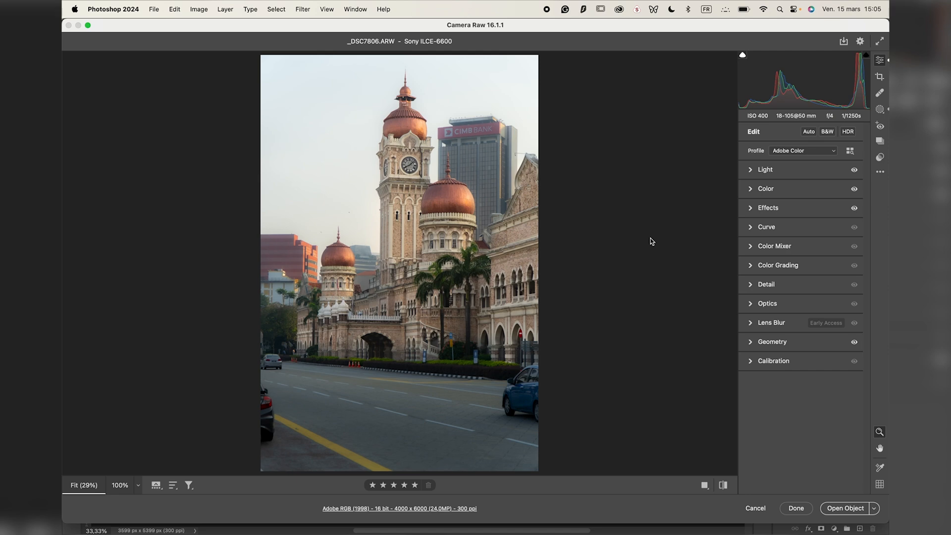
pyautogui.moveTo(775, 69)
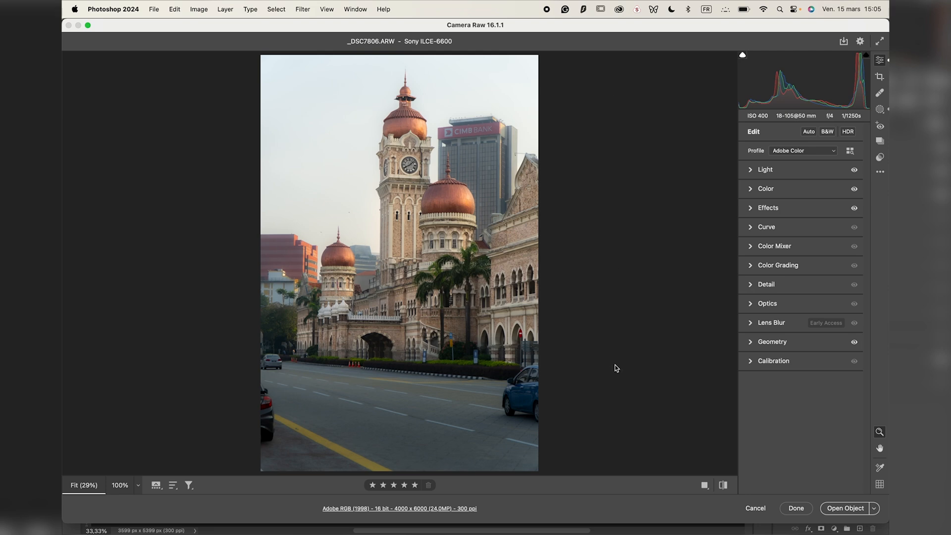
# Step: Open the developed raw photo from Camera Raw as a smart object in a Photoshop document
pyautogui.click(850, 510)
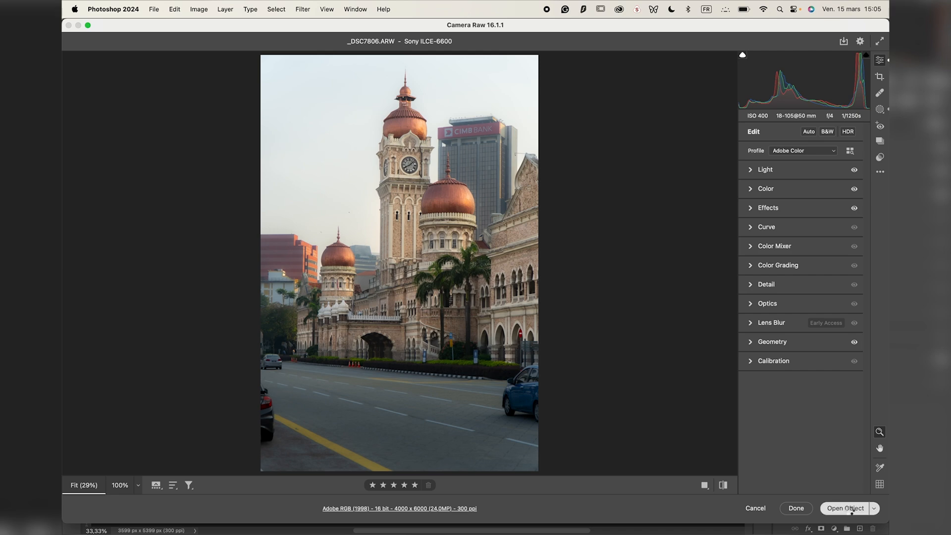
pyautogui.click(845, 508)
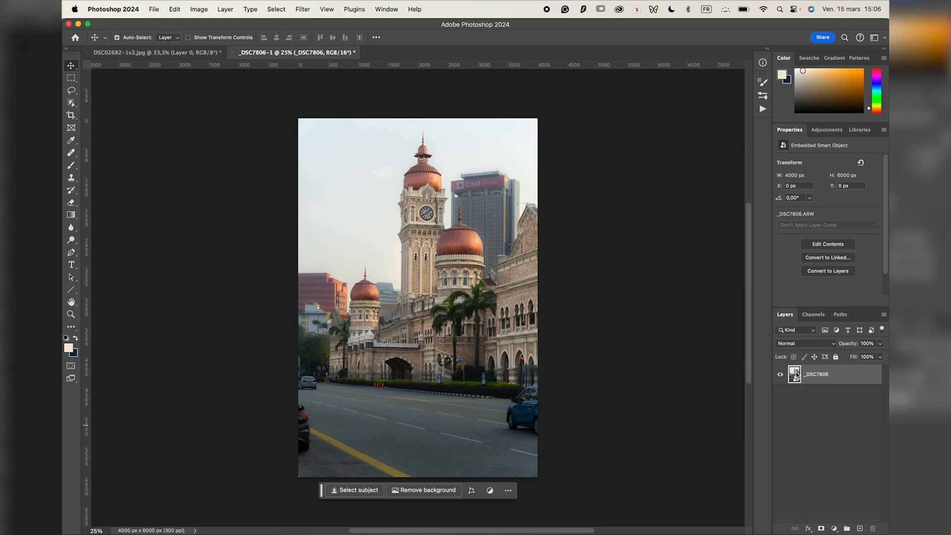
# Step: Reopen the _DSC7806 smart object in Camera Raw, compare the photo without its Light, Color and Effects edits, and return to the document
pyautogui.doubleClick(795, 375)
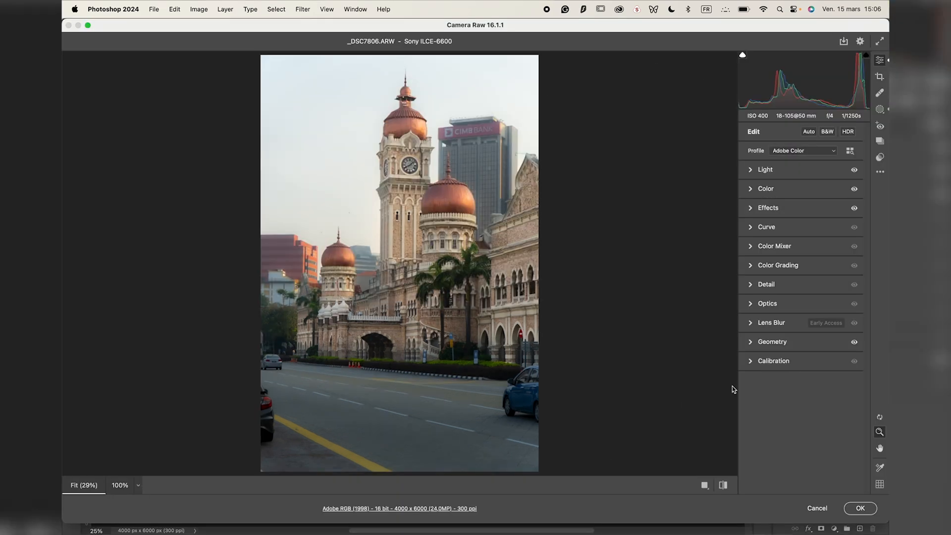
pyautogui.click(854, 170)
pyautogui.click(855, 188)
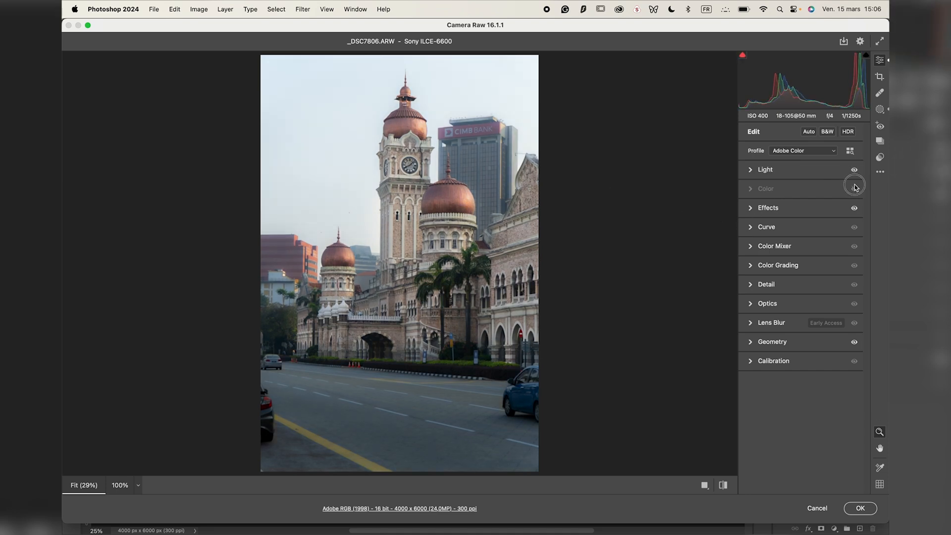
pyautogui.click(854, 208)
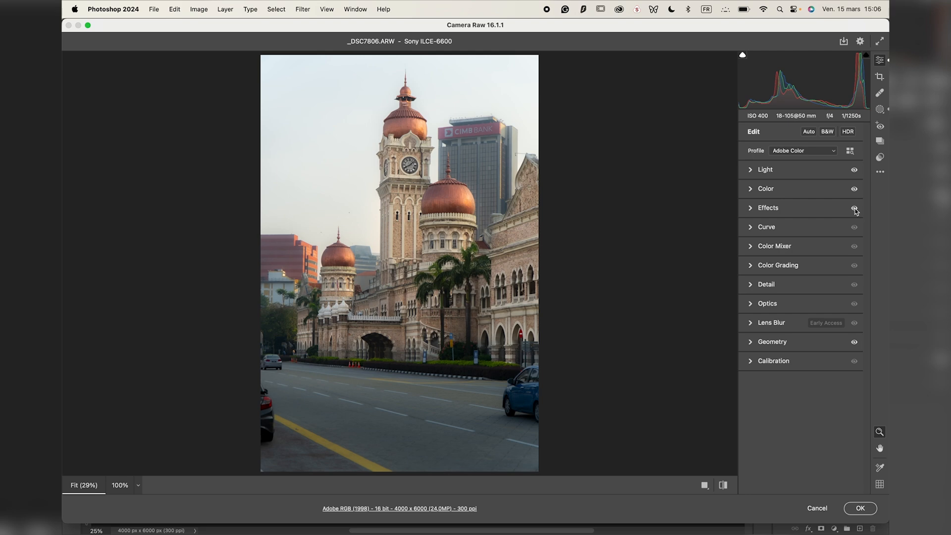
pyautogui.click(860, 509)
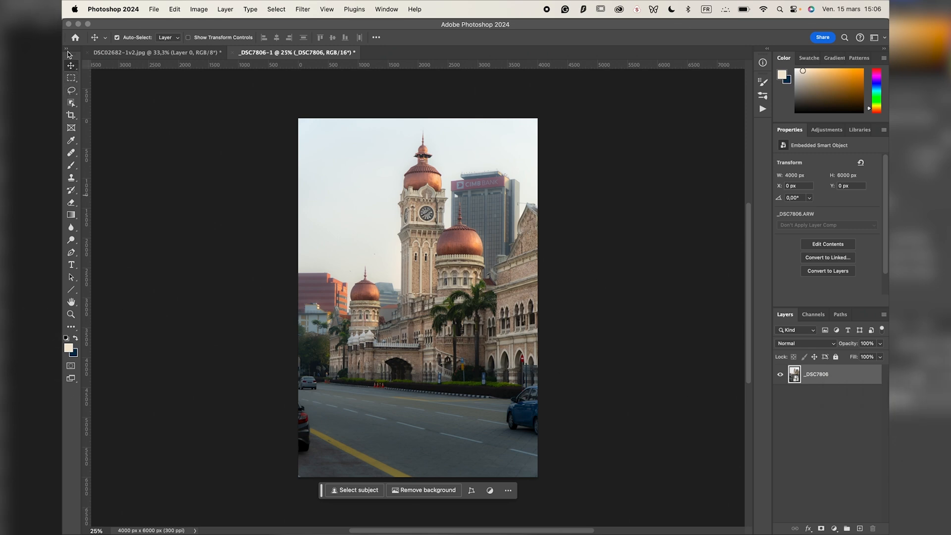
# Step: Detach the toolbar as a floating panel beside the photo and dock it back at the window's edge
pyautogui.moveTo(71, 53); pyautogui.dragTo(217, 85)
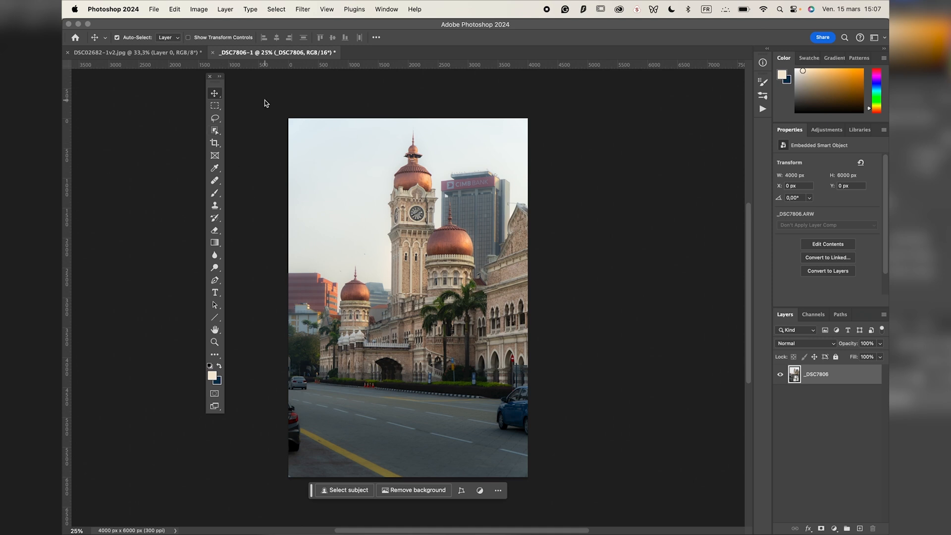
pyautogui.moveTo(218, 83); pyautogui.dragTo(70, 77)
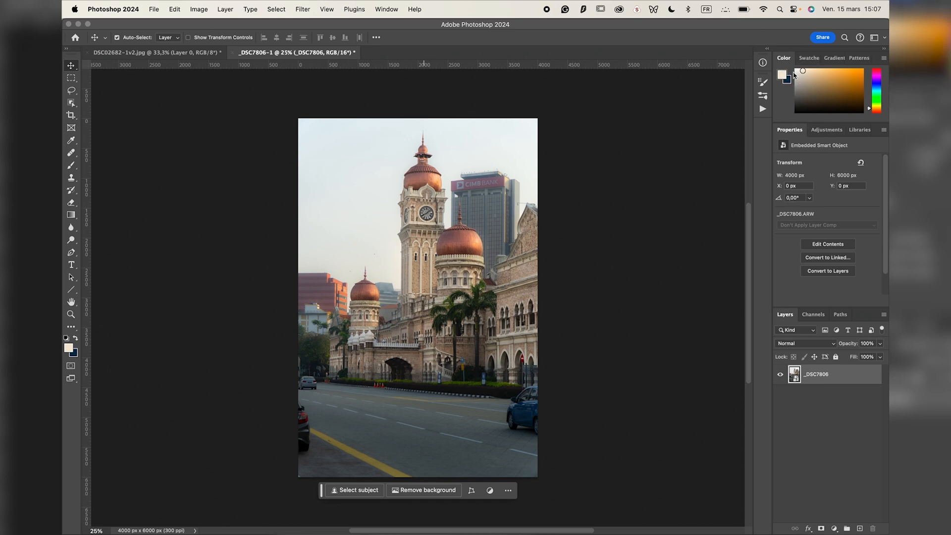
# Step: Look through the Swatches, Patterns, Color, Adjustments and Libraries panels, including the list of single adjustments
pyautogui.click(804, 59)
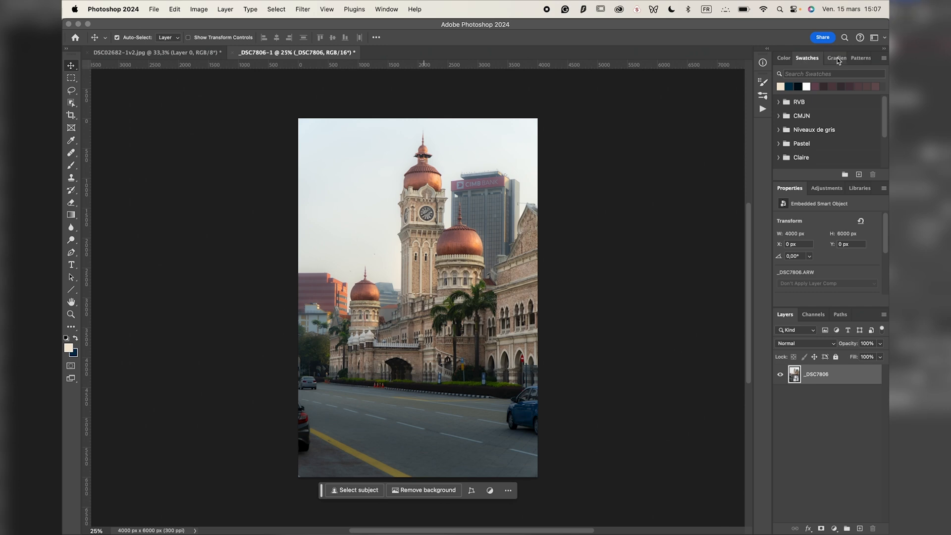
pyautogui.click(861, 59)
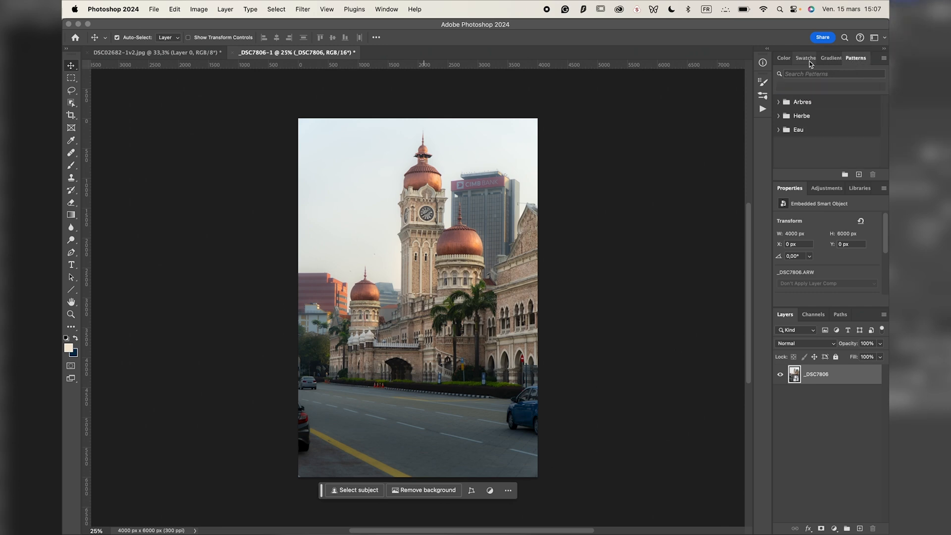
pyautogui.click(785, 60)
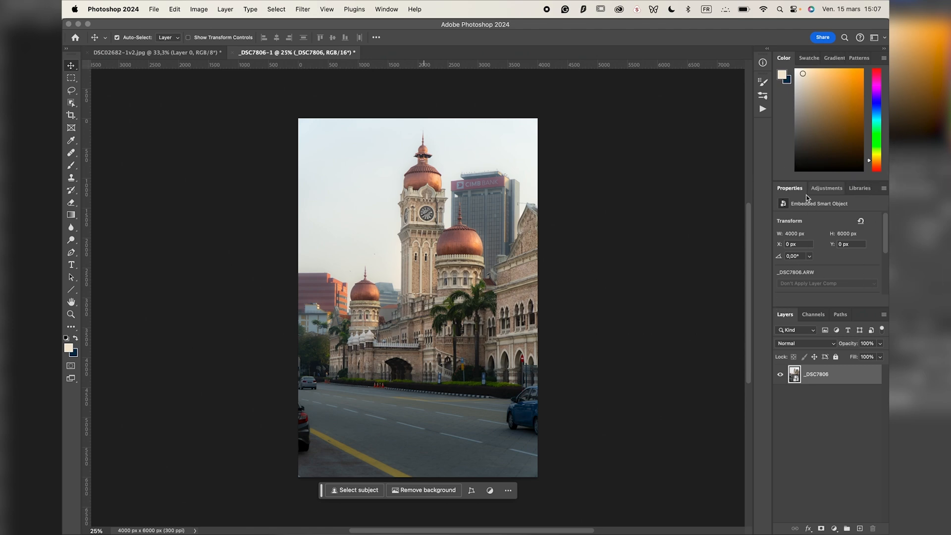
pyautogui.click(826, 191)
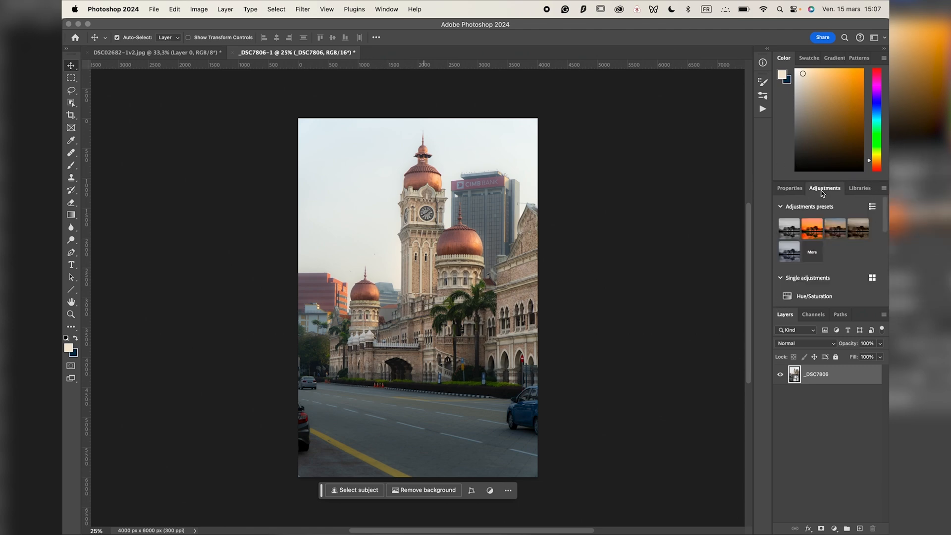
pyautogui.click(864, 189)
pyautogui.click(824, 193)
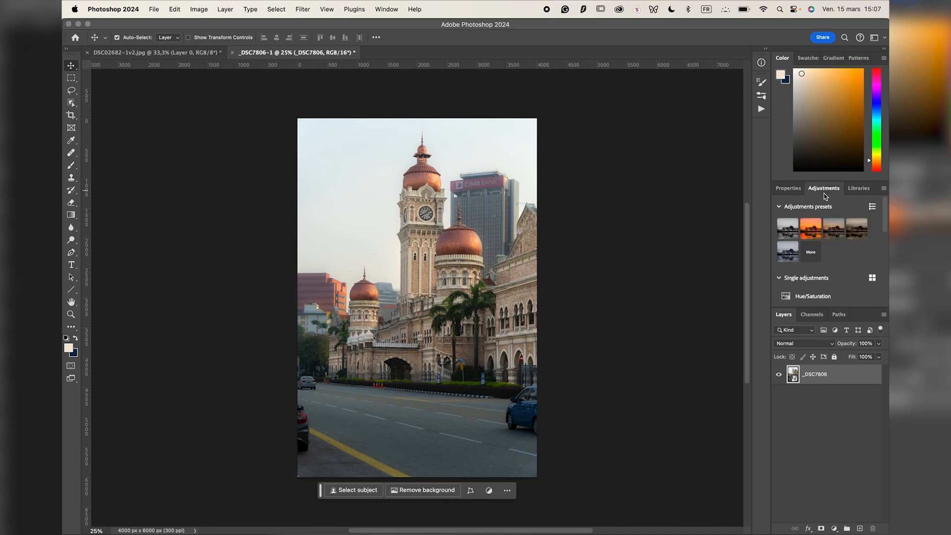
pyautogui.scroll(-3, 835, 271)
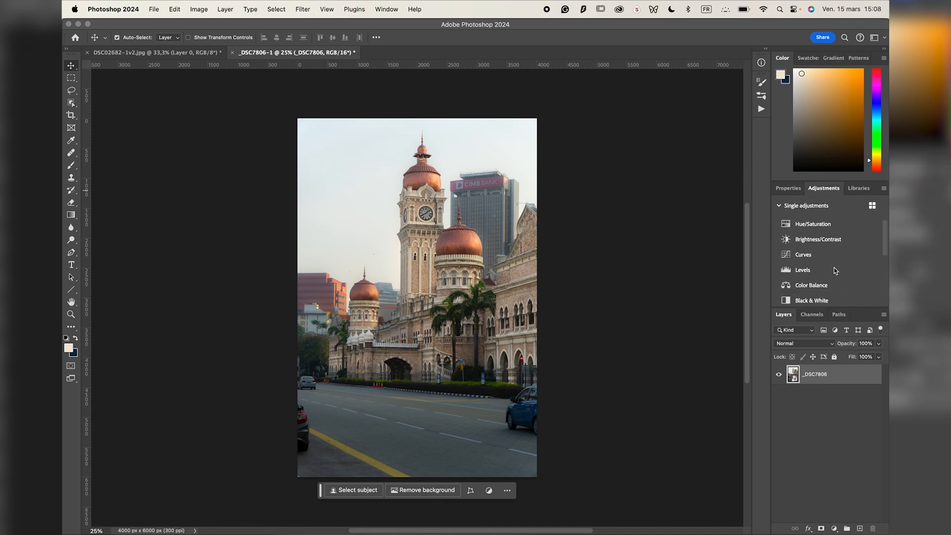
pyautogui.scroll(-8, 836, 271)
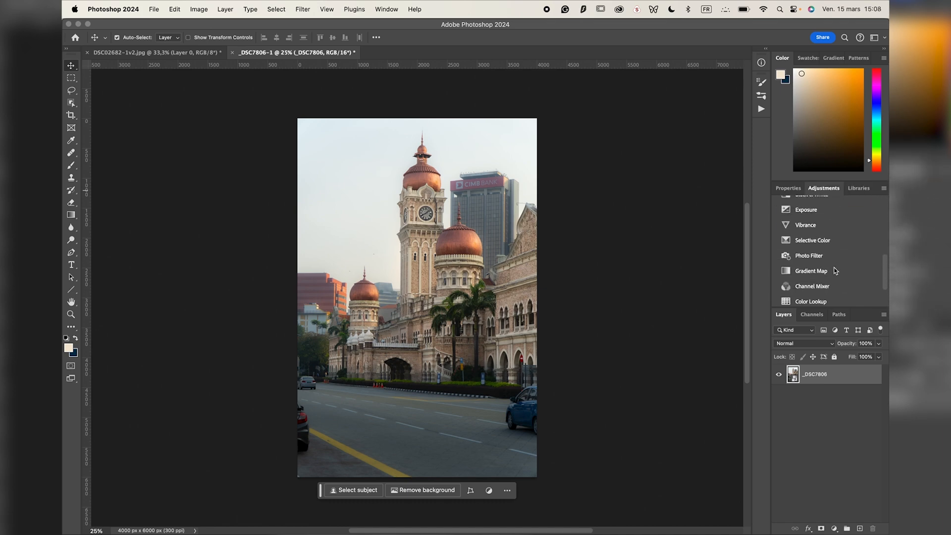
pyautogui.scroll(-1, 836, 271)
pyautogui.scroll(12, 836, 270)
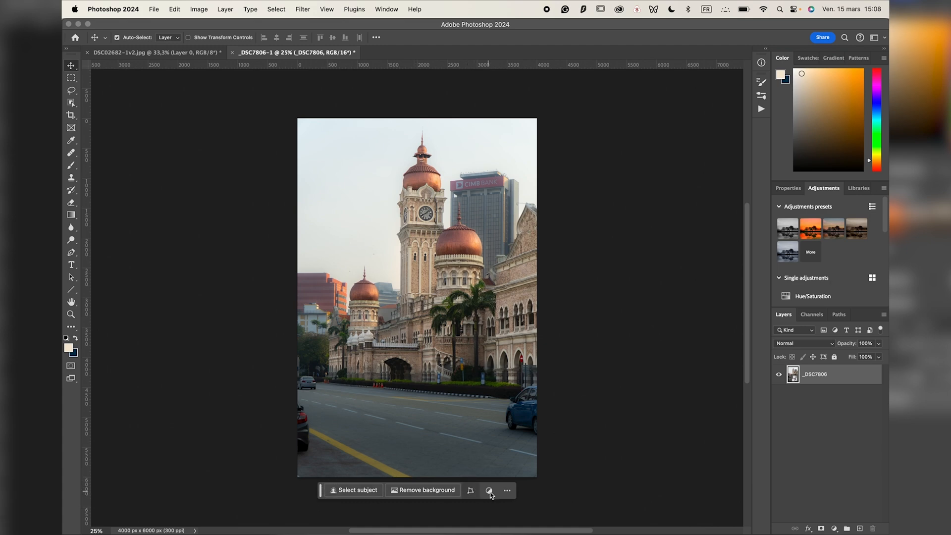
# Step: Move the contextual task bar to the empty canvas area above and beside the photo
pyautogui.moveTo(319, 495); pyautogui.dragTo(99, 87)
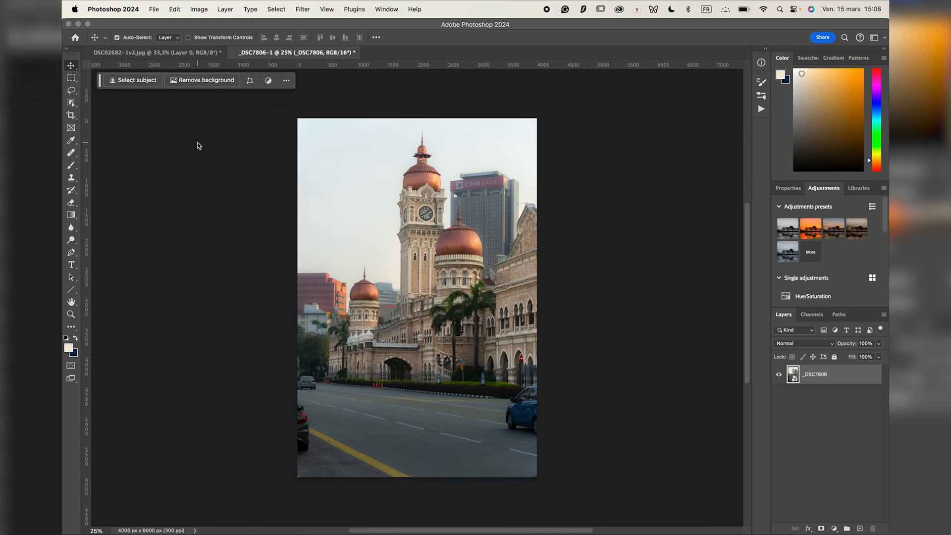
# Step: Make a rectangular selection around the upper part of the clock tower, switch to the Move tool and deselect
pyautogui.press('m')
pyautogui.moveTo(385, 126); pyautogui.dragTo(480, 248)
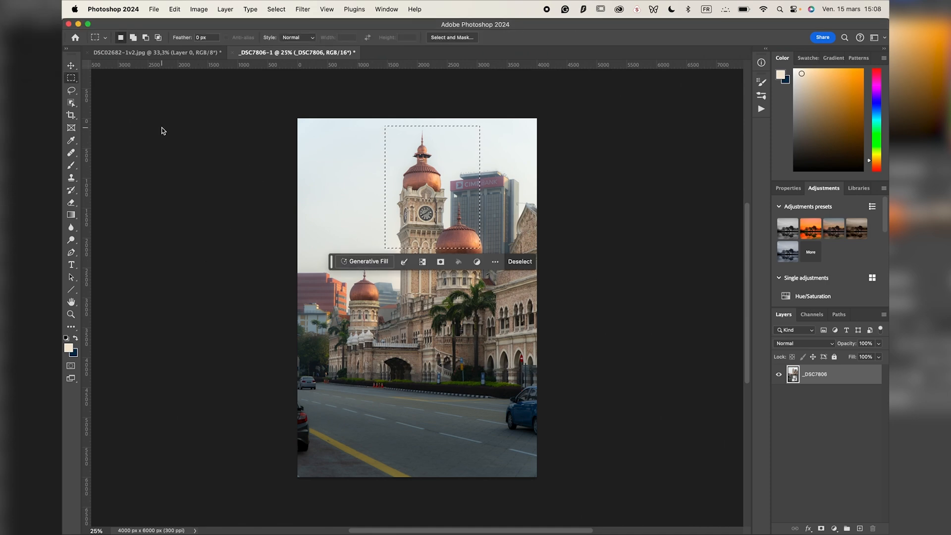
pyautogui.click(71, 65)
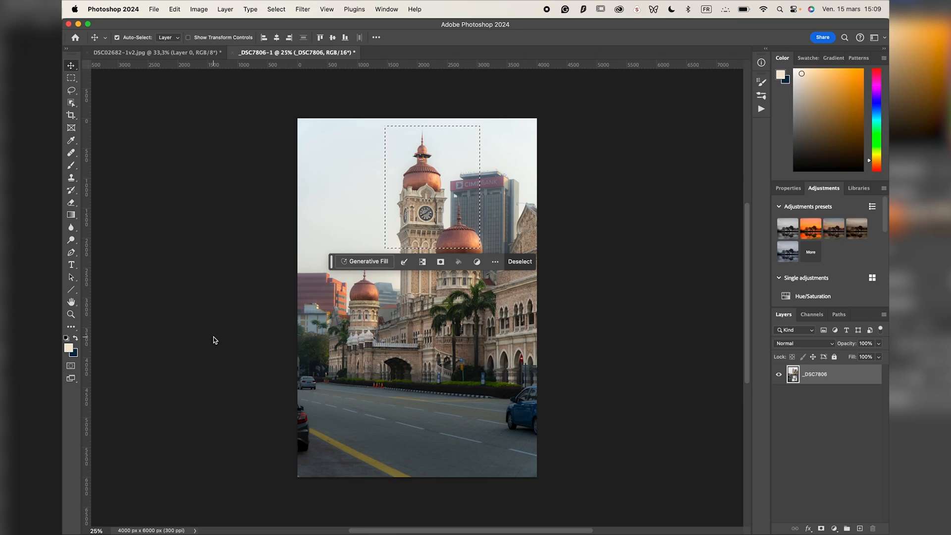
pyautogui.press('super+d')
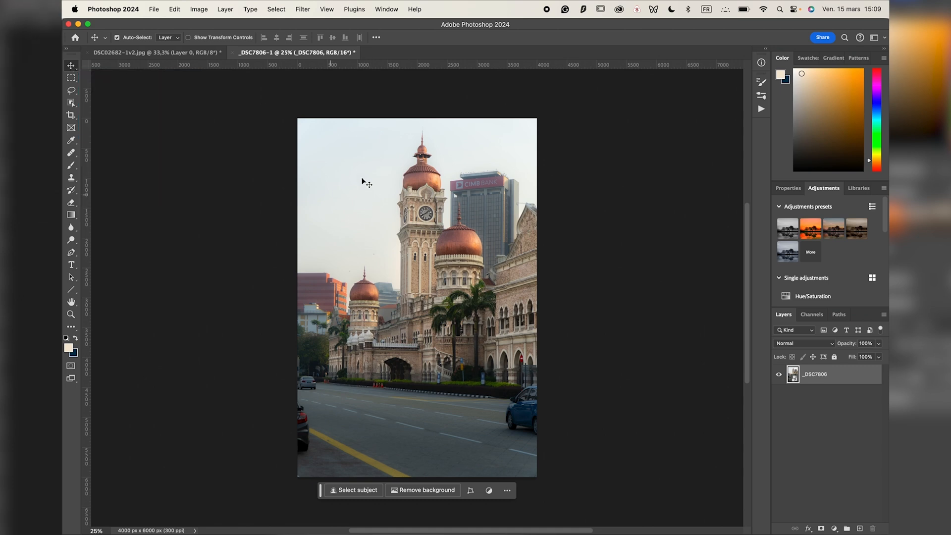
# Step: Try moving the photo layer sideways and slightly down on the canvas, and undo the move
pyautogui.moveTo(436, 203); pyautogui.dragTo(355, 229)
pyautogui.press('super+z')
# Step: Try rectangular marquee selections around the small domed tower, the blue car and the arched entrance area, clearing each one
pyautogui.click(71, 80)
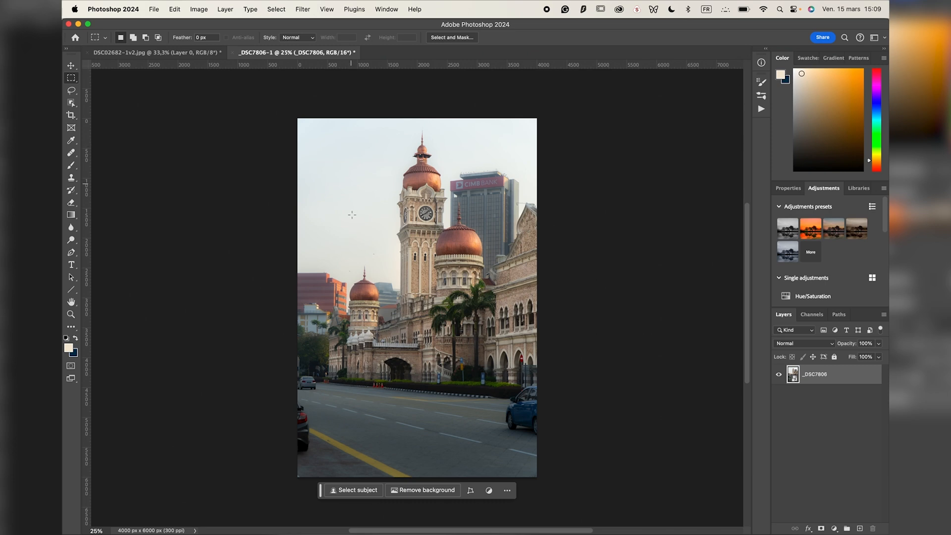
pyautogui.moveTo(348, 258)
pyautogui.mouseDown()
pyautogui.moveTo(403, 393)
pyautogui.moveTo(371, 384)
pyautogui.moveTo(388, 318)
pyautogui.moveTo(390, 392)
pyautogui.mouseUp()
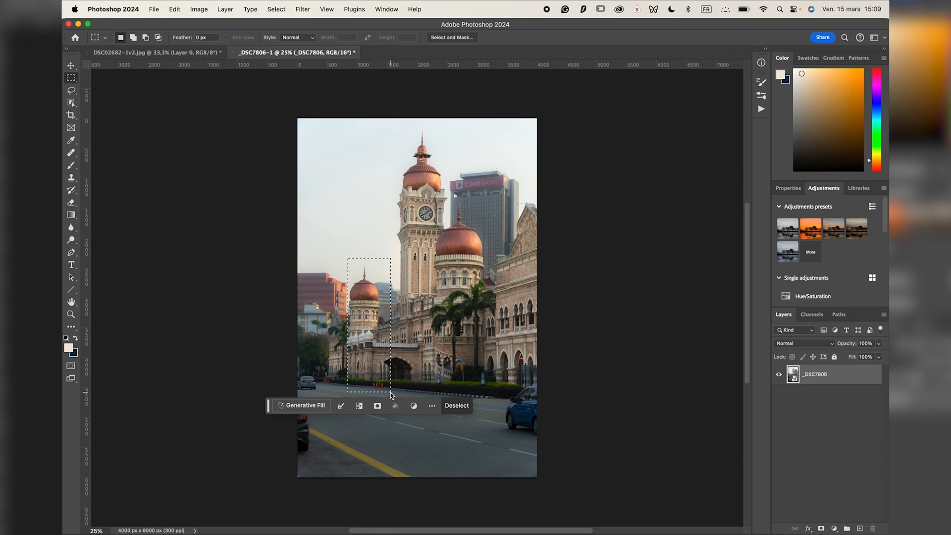
pyautogui.click(456, 405)
pyautogui.moveTo(558, 442); pyautogui.dragTo(497, 382)
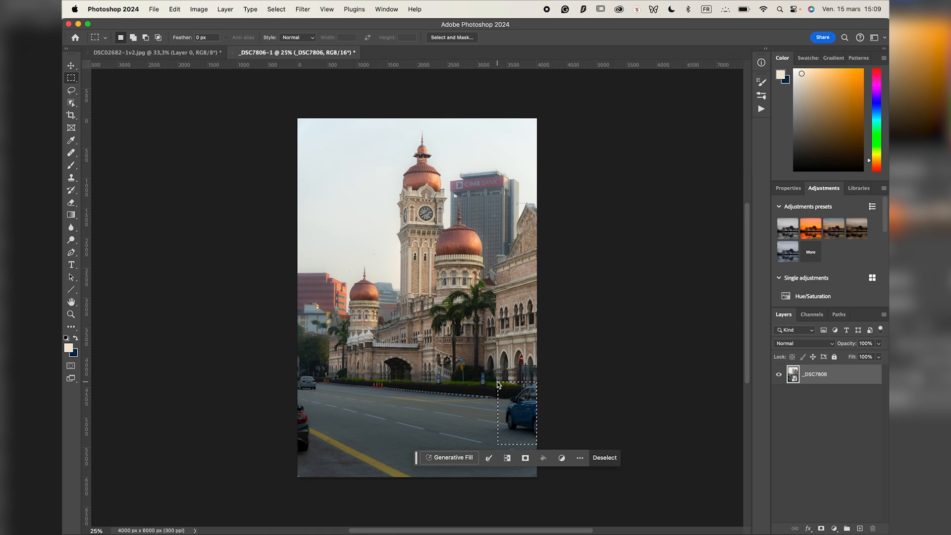
pyautogui.click(497, 382)
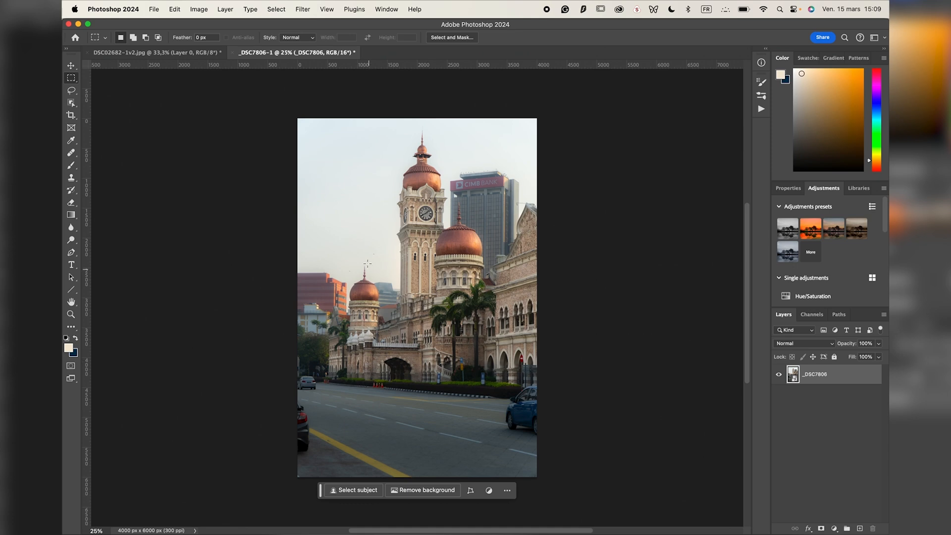
pyautogui.moveTo(348, 258); pyautogui.dragTo(429, 421)
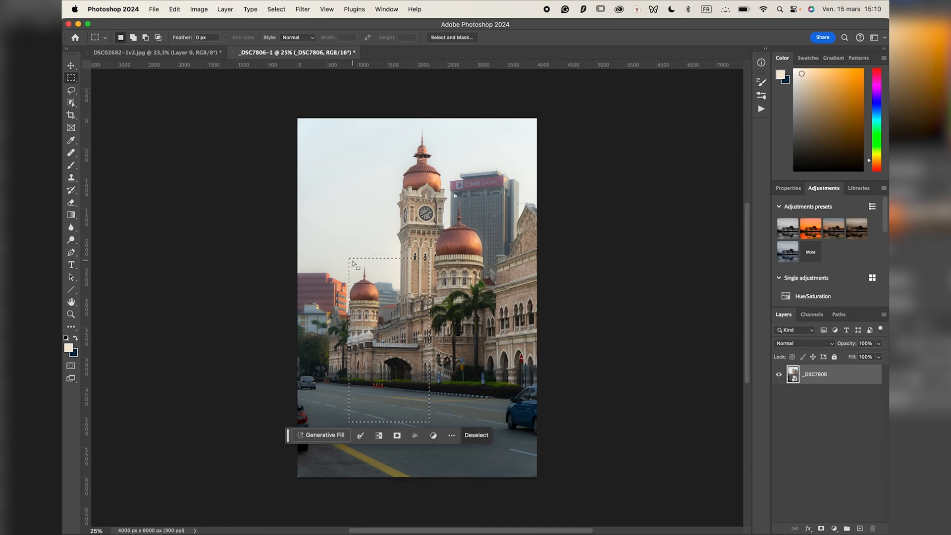
pyautogui.click(452, 432)
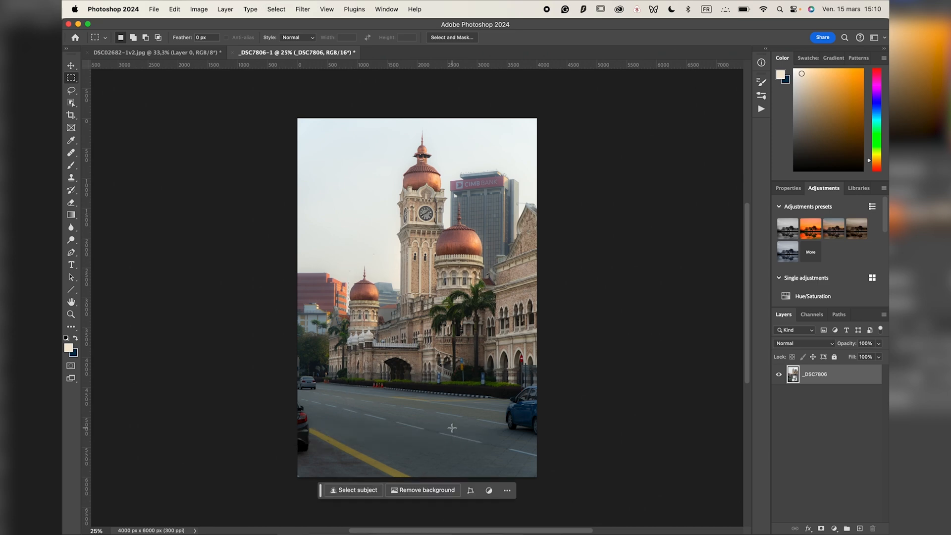
# Step: Start the Crop tool on the photo and set its aspect ratio to 4 : 5 (8 : 10)
pyautogui.click(70, 116)
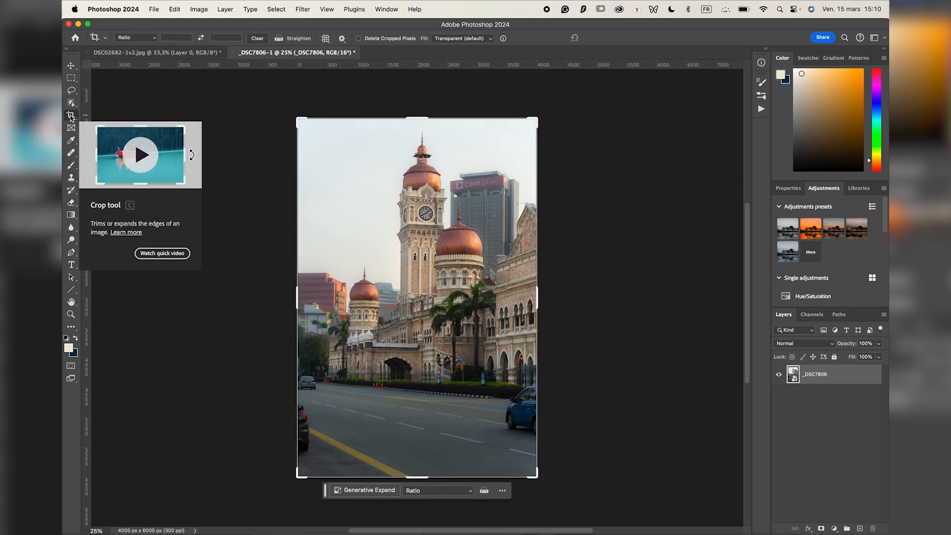
pyautogui.click(148, 39)
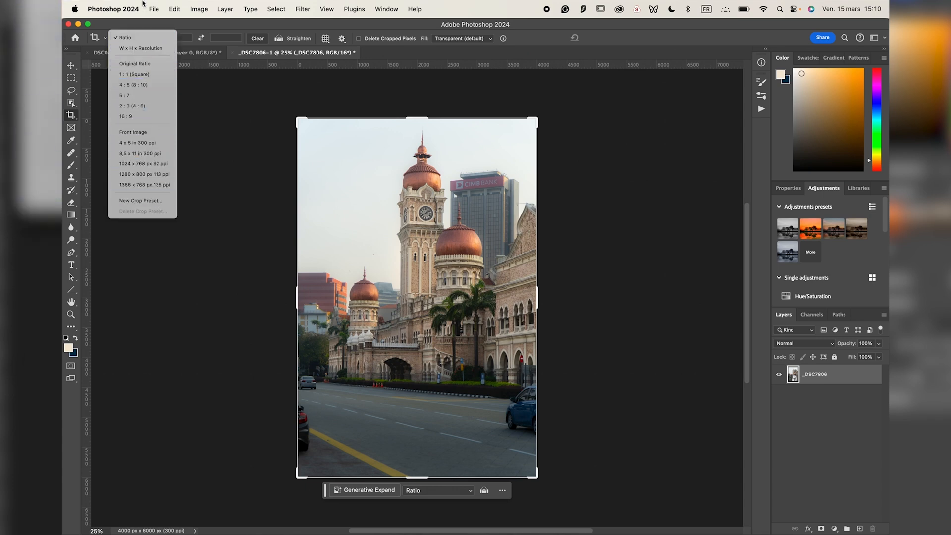
pyautogui.click(137, 23)
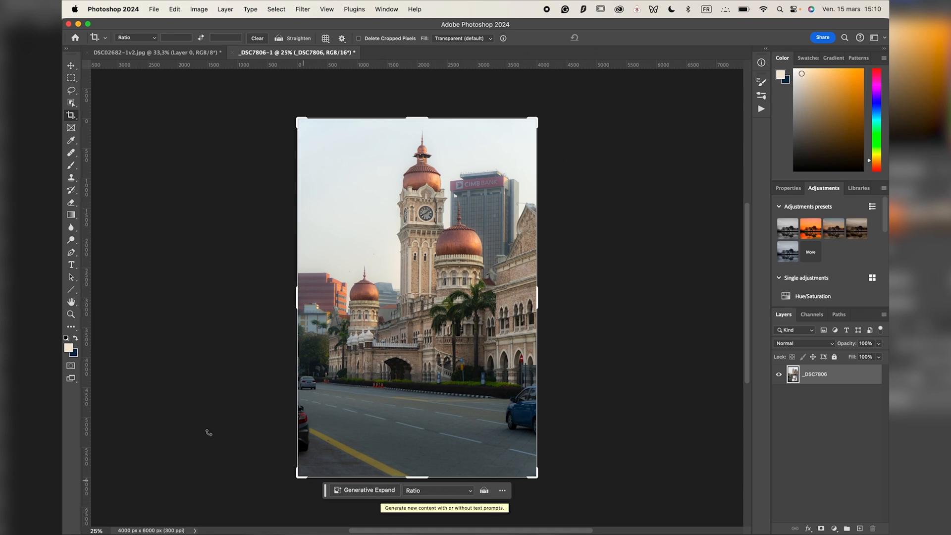
pyautogui.click(154, 38)
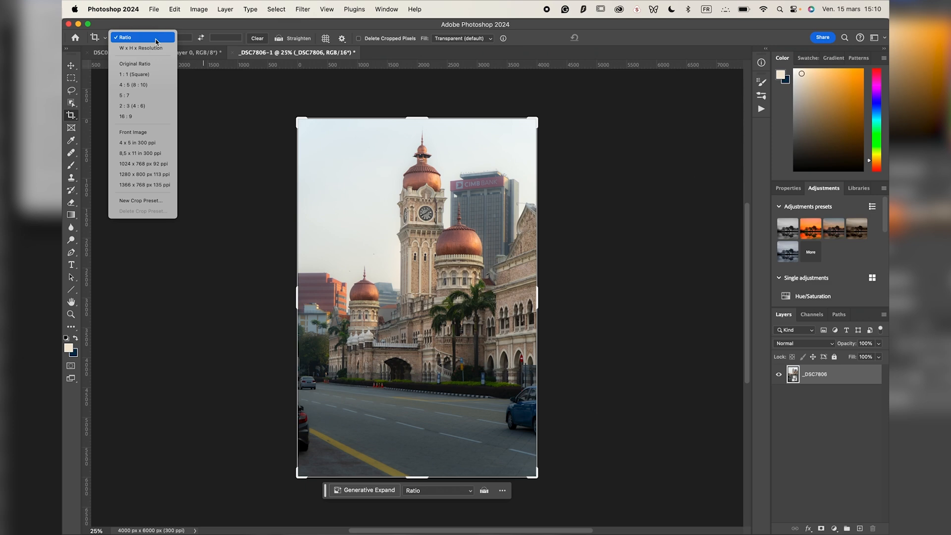
pyautogui.click(157, 85)
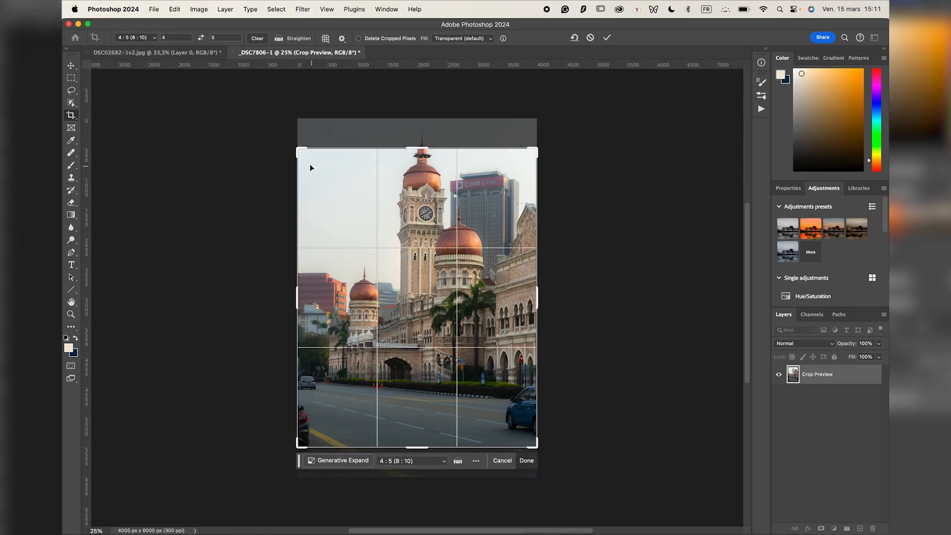
# Step: Try the 4 : 5 crop with the photo shifted slightly down so the clock tower's spire fits inside the frame
pyautogui.moveTo(422, 293); pyautogui.dragTo(421, 312)
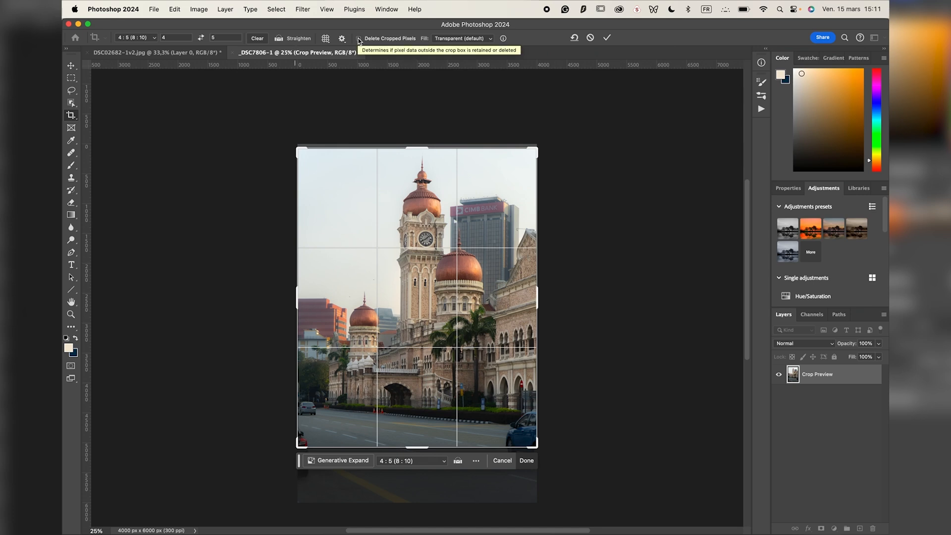
pyautogui.press('Return')
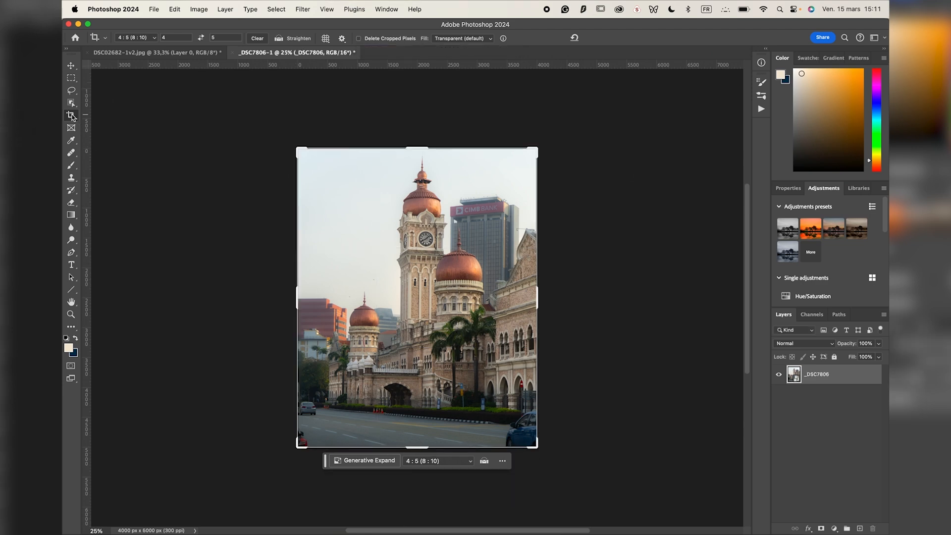
# Step: Try a 16 : 9 crop swapped to portrait orientation, widening the frame beyond the photo's height, and restore the full photo
pyautogui.click(152, 40)
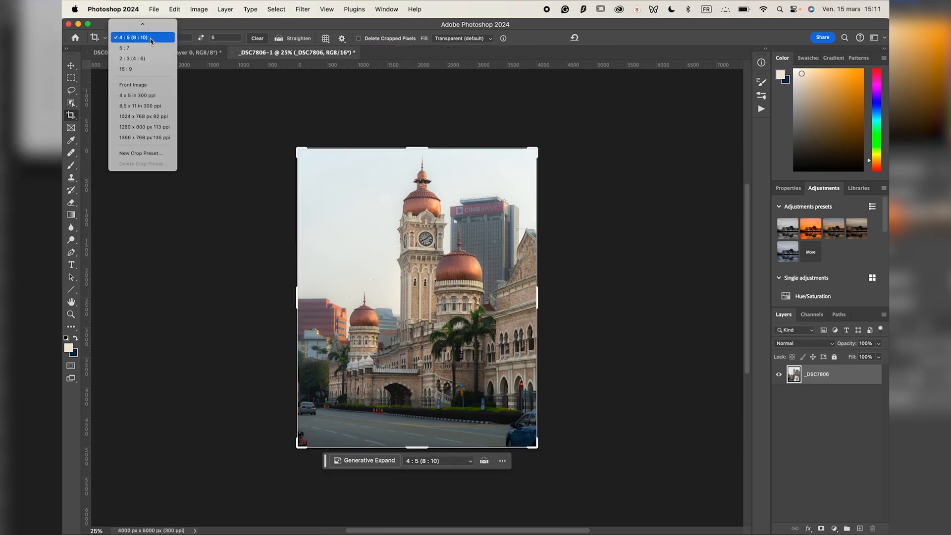
pyautogui.click(145, 69)
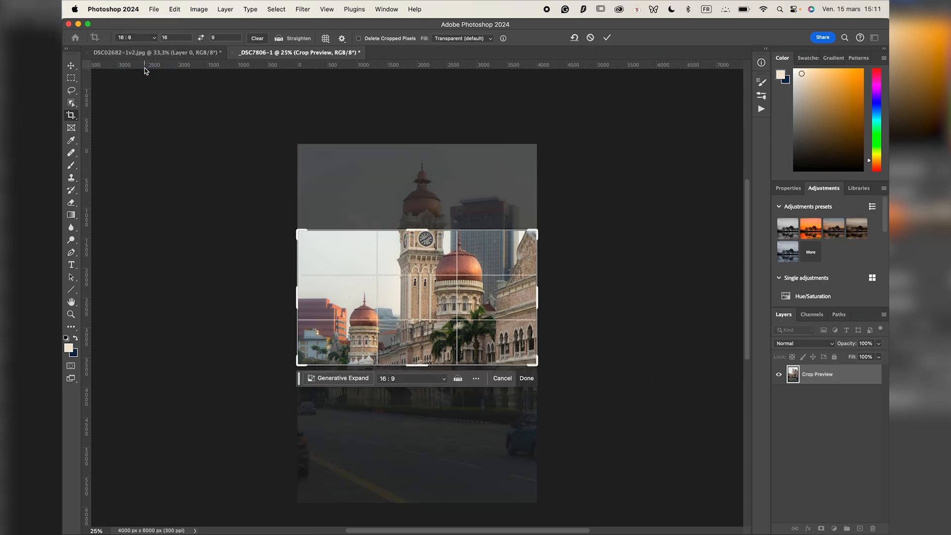
pyautogui.click(201, 38)
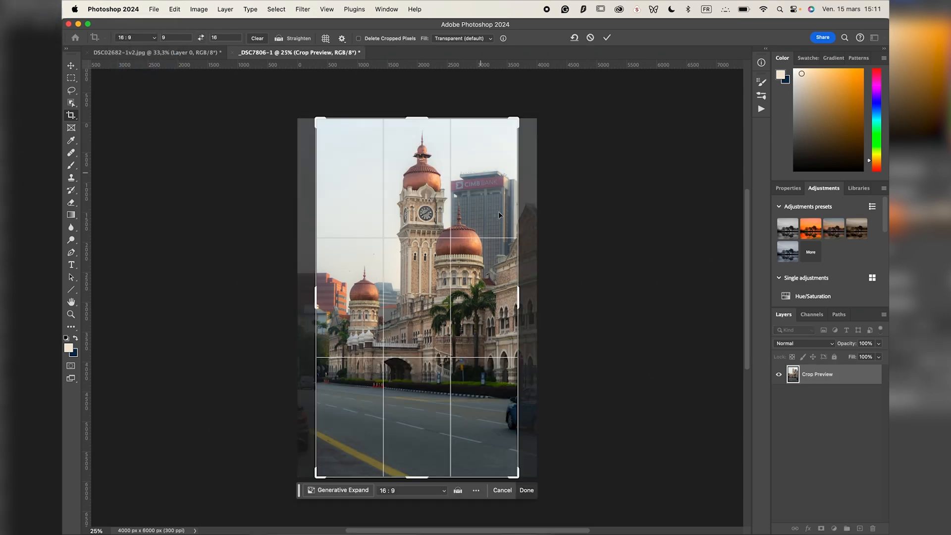
pyautogui.moveTo(518, 294); pyautogui.dragTo(526, 294)
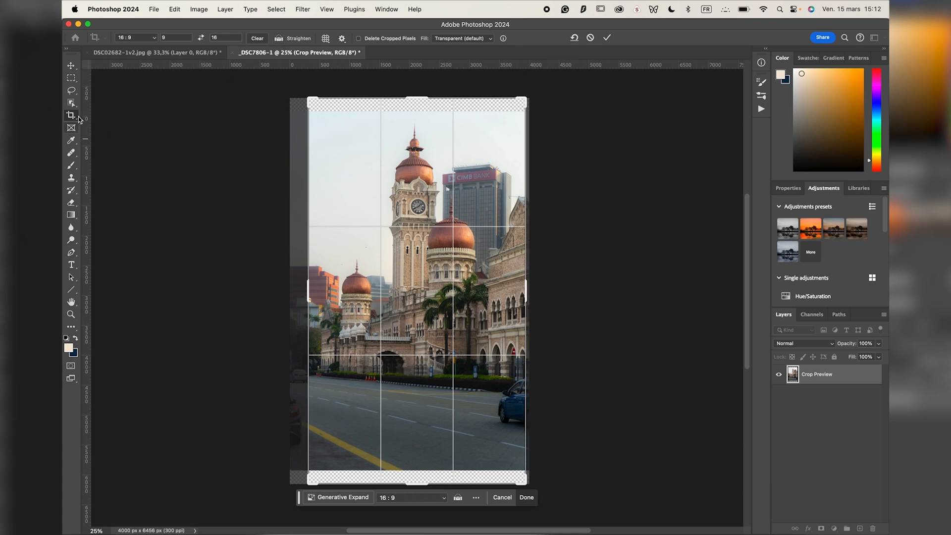
pyautogui.press('Return')
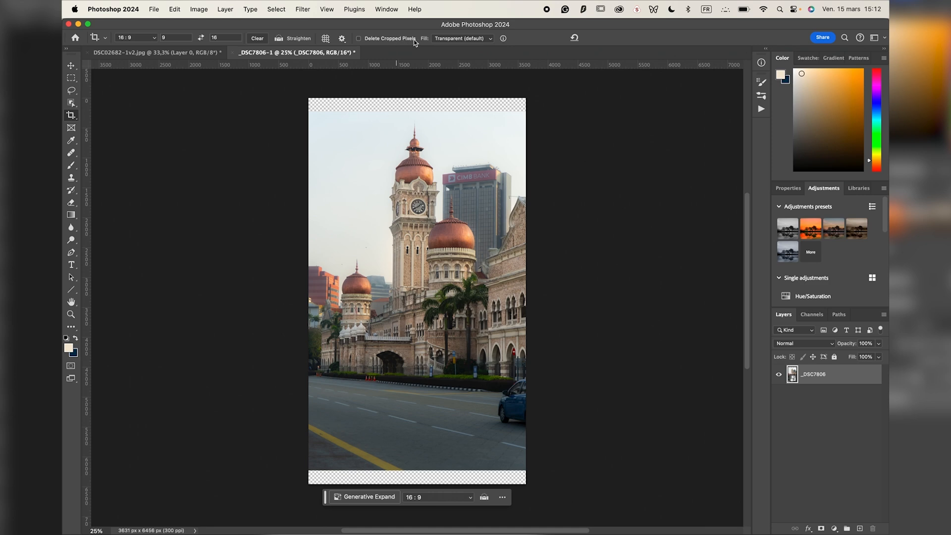
pyautogui.click(359, 39)
pyautogui.press('Escape')
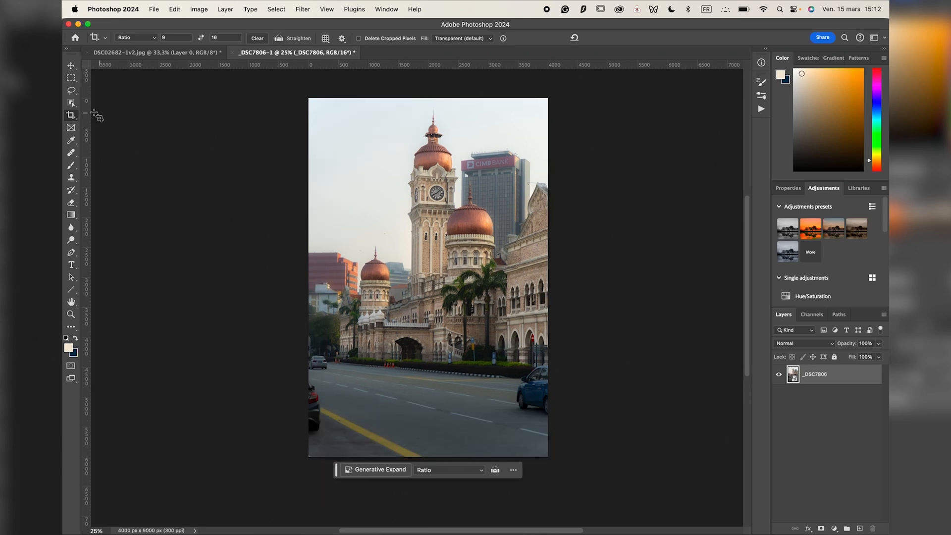
# Step: Sample foreground colours with the Eyedropper from the bank building's sign, the clock tower dome, a palm tree and the road
pyautogui.click(72, 142)
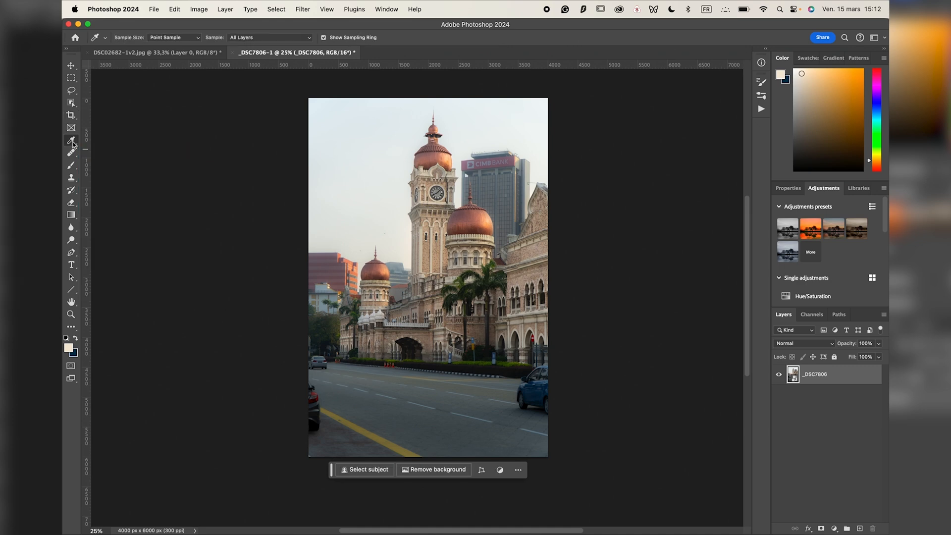
pyautogui.click(465, 165)
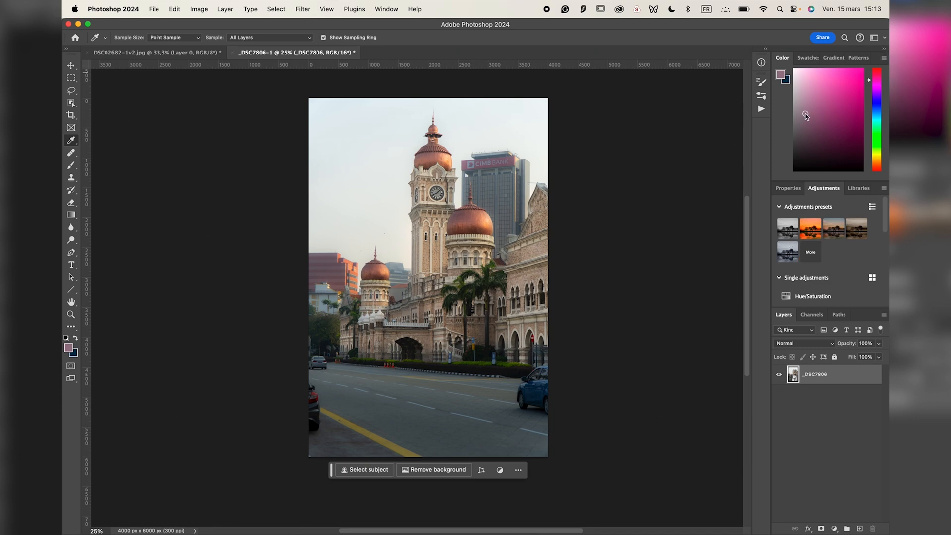
pyautogui.click(445, 154)
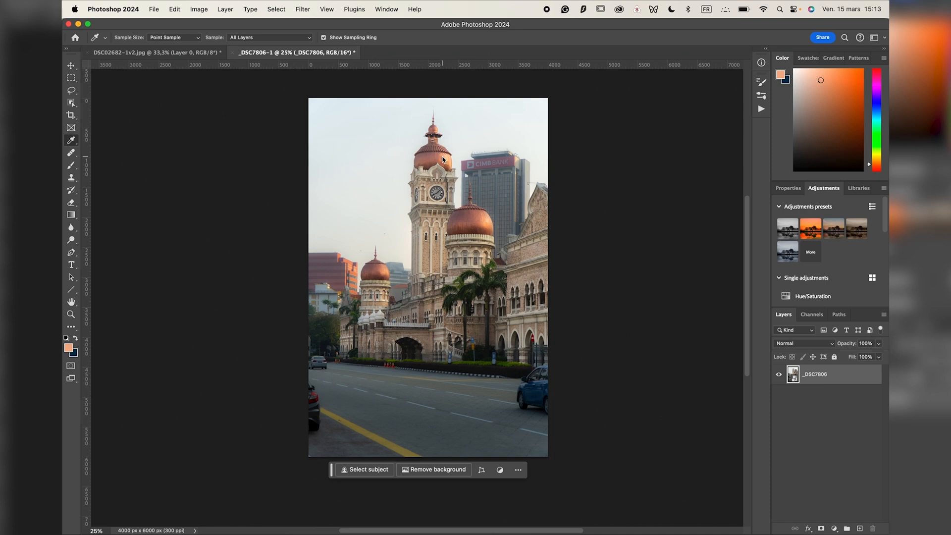
pyautogui.click(490, 267)
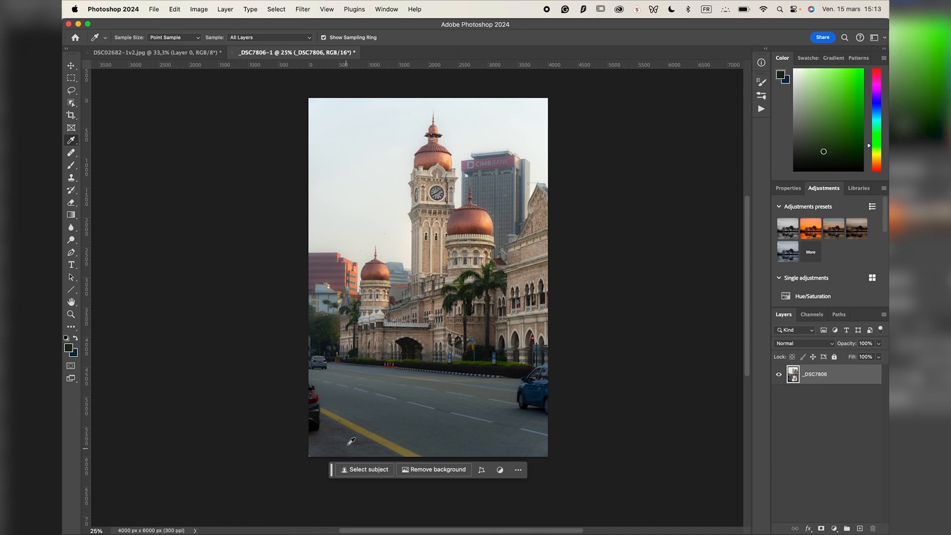
pyautogui.click(359, 427)
pyautogui.click(439, 425)
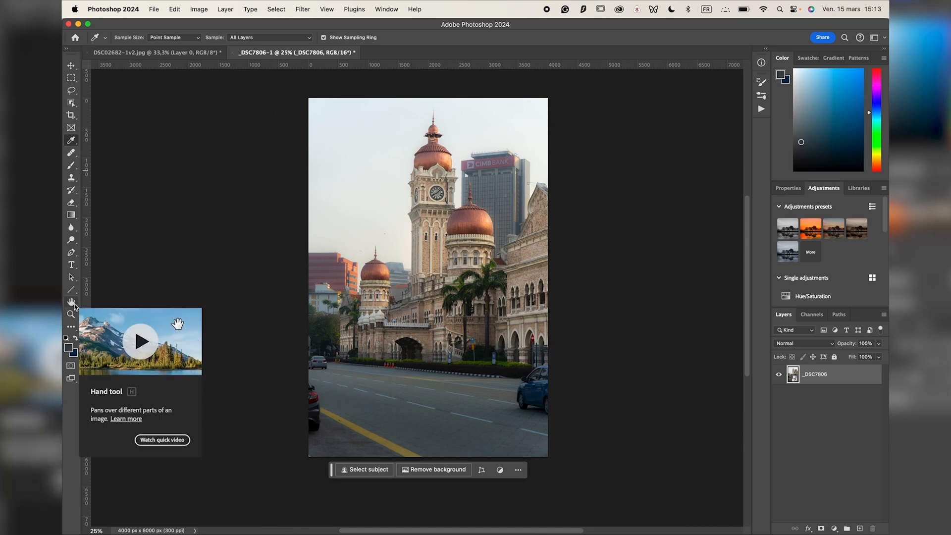
# Step: Try the Healing Brush, switch to the Remove tool, and add a new empty layer above the photo for retouching
pyautogui.click(72, 154)
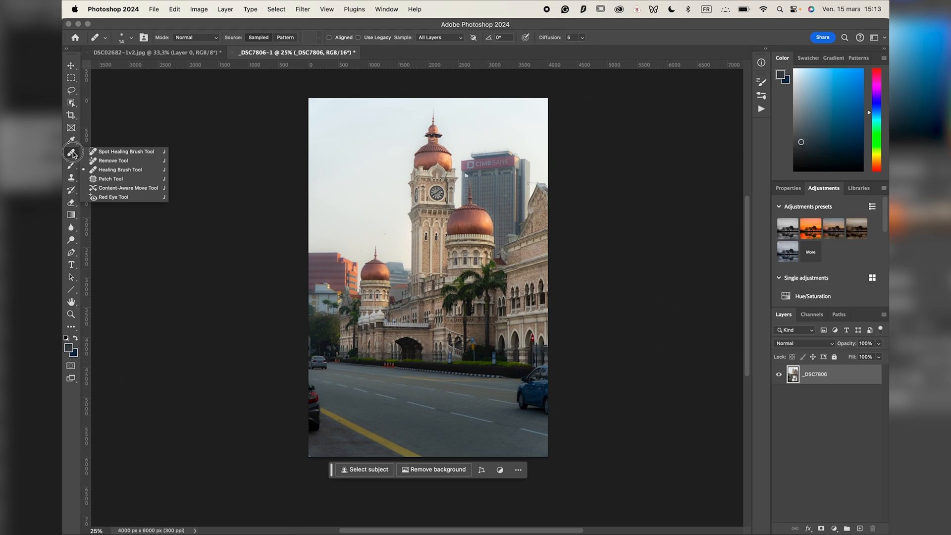
pyautogui.click(120, 169)
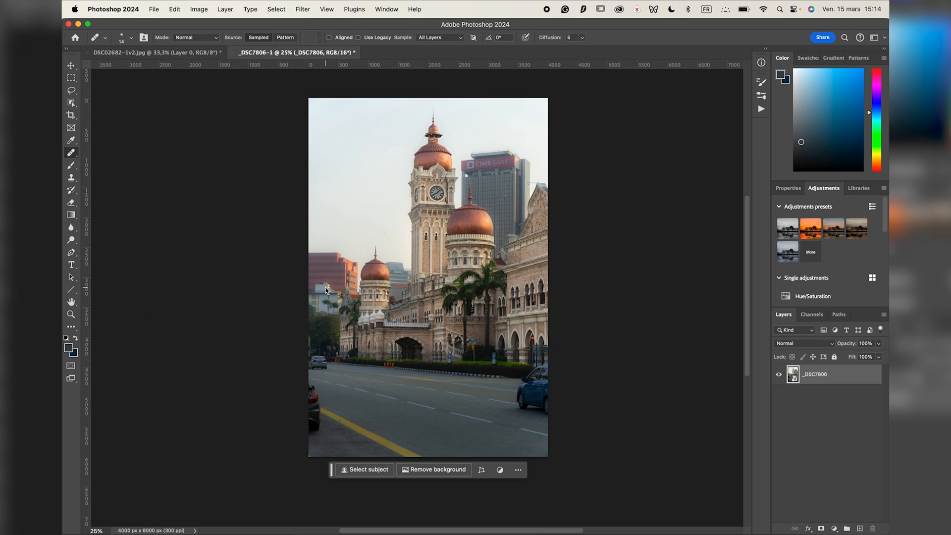
pyautogui.click(74, 153)
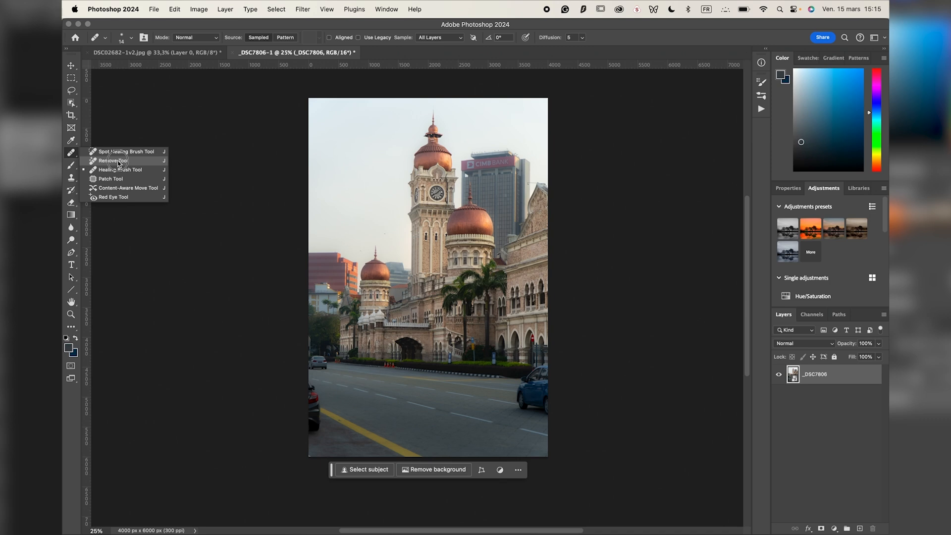
pyautogui.click(118, 162)
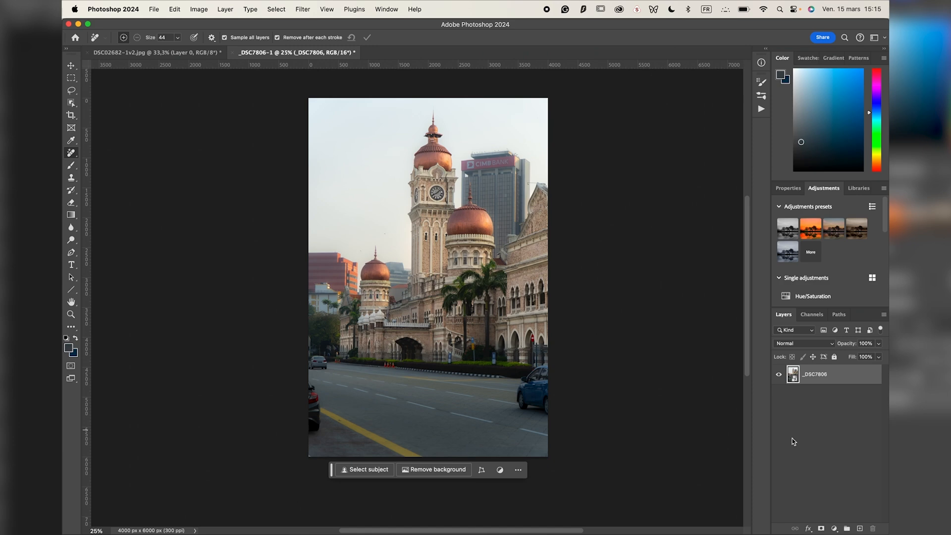
pyautogui.click(860, 527)
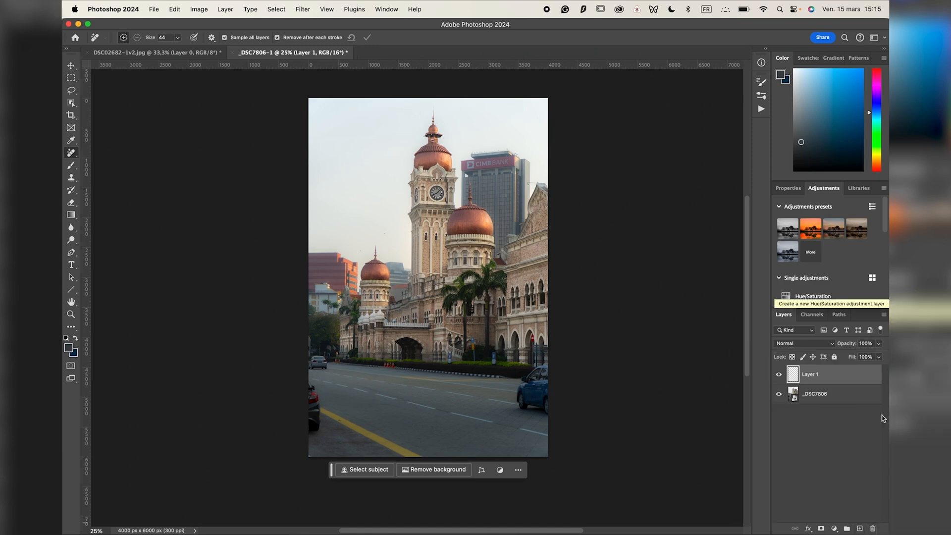
# Step: Erase the leftmost traffic cone near the large archway on the new layer with the Remove tool
pyautogui.press('super+0')
pyautogui.scroll(6, 334, 385)
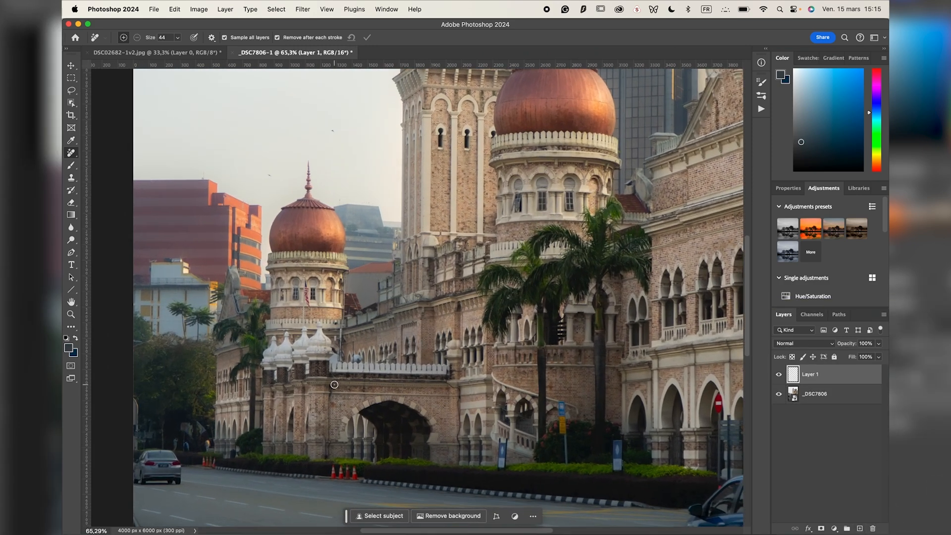
pyautogui.hotkey('shift', 'j')
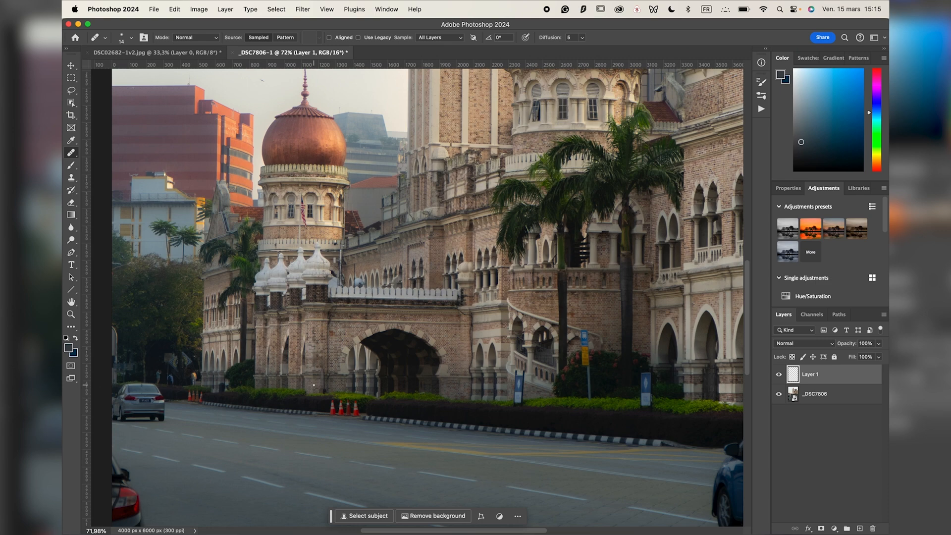
pyautogui.scroll(4, 313, 385)
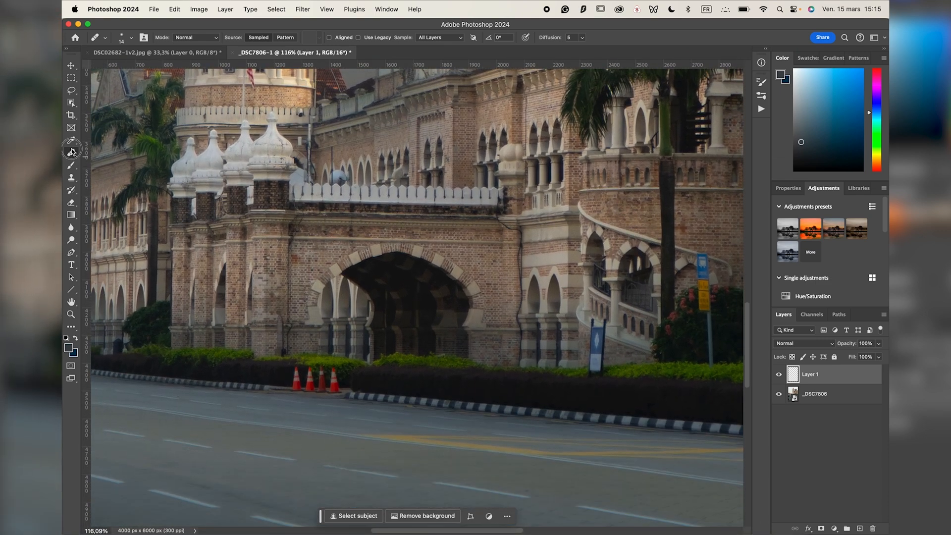
pyautogui.rightClick(72, 152)
pyautogui.click(131, 160)
pyautogui.moveTo(307, 381)
pyautogui.mouseDown()
pyautogui.moveTo(296, 371)
pyautogui.moveTo(296, 386)
pyautogui.mouseUp()
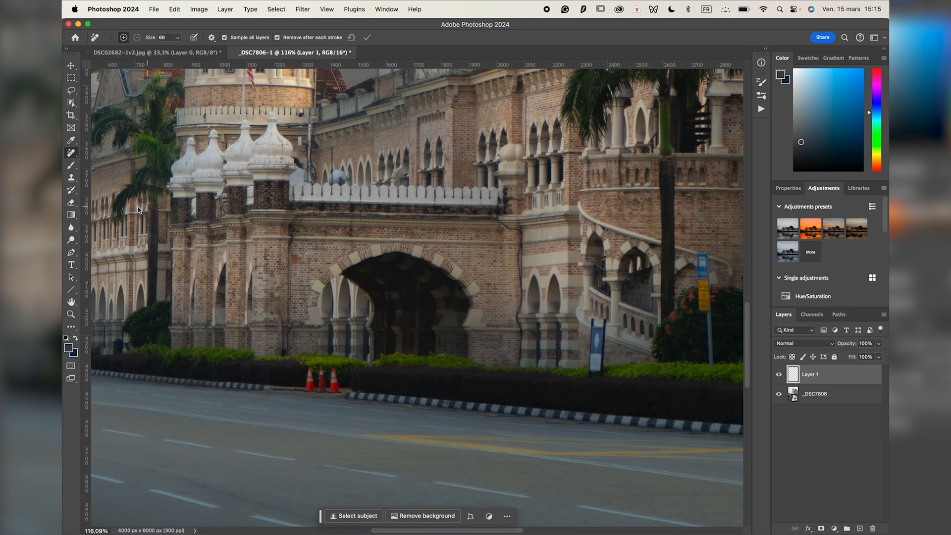
# Step: Paint out the person standing nearest the building by the trees with the Spot Healing Brush
pyautogui.click(77, 155)
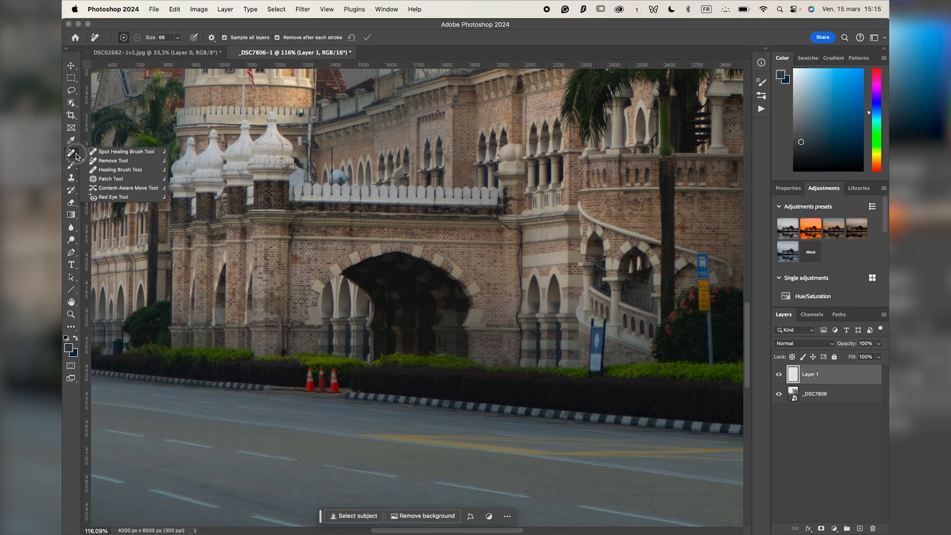
pyautogui.click(119, 152)
pyautogui.scroll(5, 168, 252)
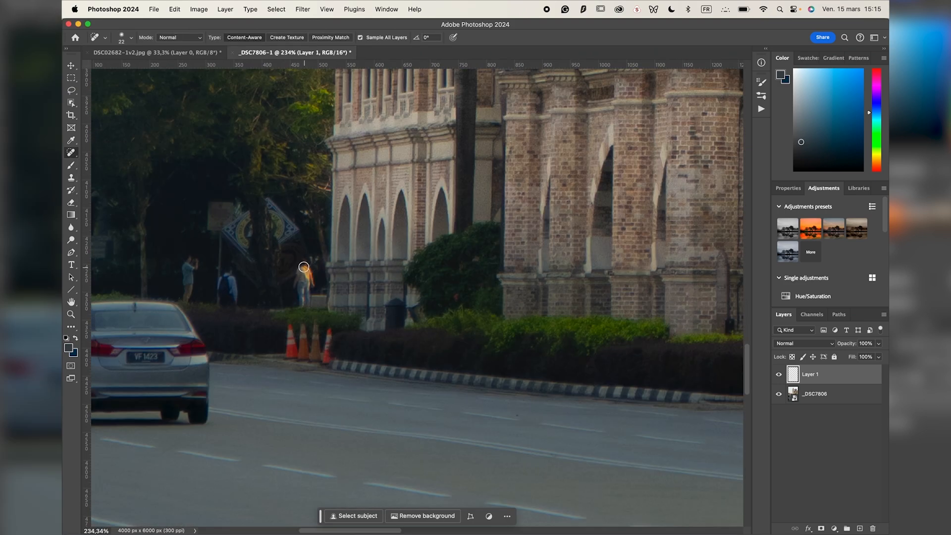
pyautogui.moveTo(304, 263)
pyautogui.mouseDown()
pyautogui.moveTo(297, 286)
pyautogui.moveTo(320, 280)
pyautogui.moveTo(291, 287)
pyautogui.moveTo(312, 297)
pyautogui.moveTo(301, 307)
pyautogui.moveTo(297, 270)
pyautogui.mouseUp()
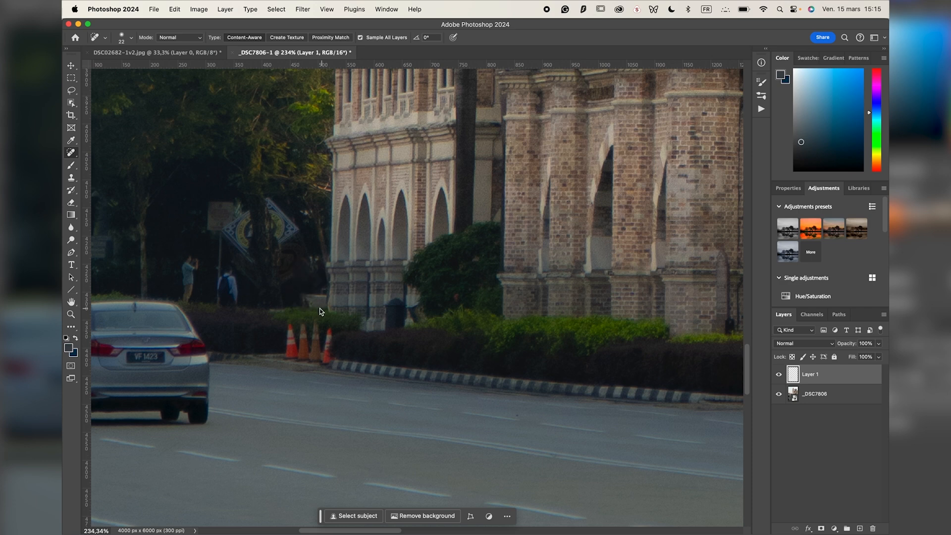
# Step: Heal away the dark bin and the small spot beside the bush at the building's base using a smaller brush
pyautogui.click(392, 299)
pyautogui.moveTo(391, 300)
pyautogui.mouseDown()
pyautogui.moveTo(413, 305)
pyautogui.moveTo(382, 306)
pyautogui.moveTo(405, 314)
pyautogui.moveTo(385, 328)
pyautogui.mouseUp()
pyautogui.moveTo(440, 299); pyautogui.dragTo(430, 300)
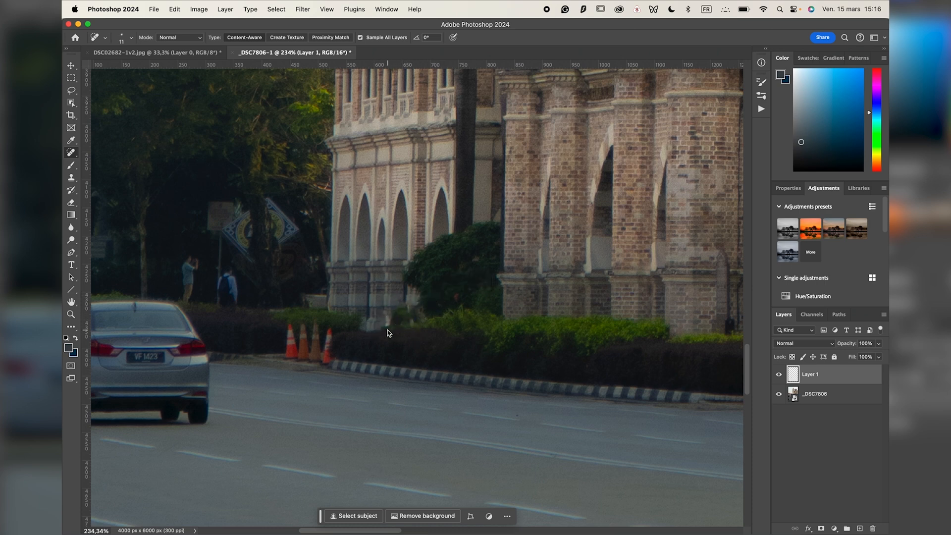
pyautogui.click(72, 155)
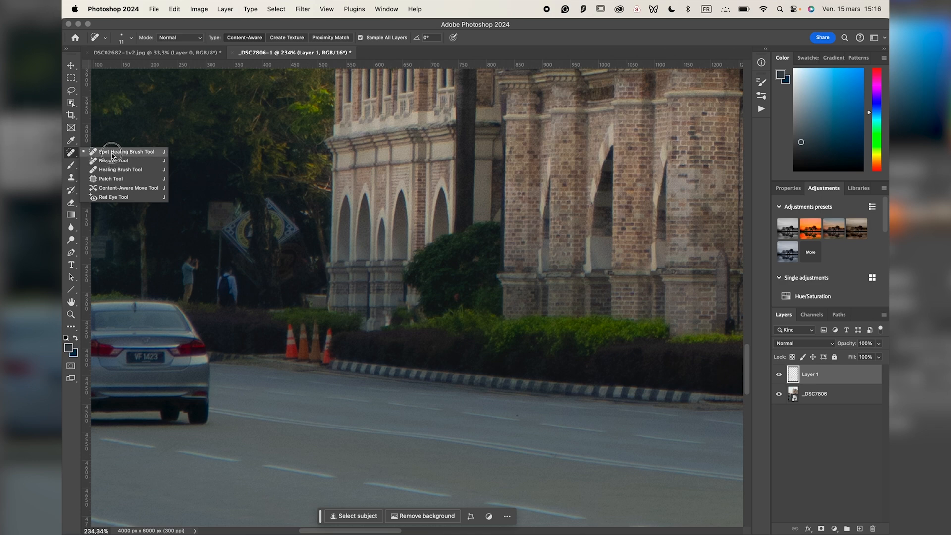
pyautogui.click(112, 152)
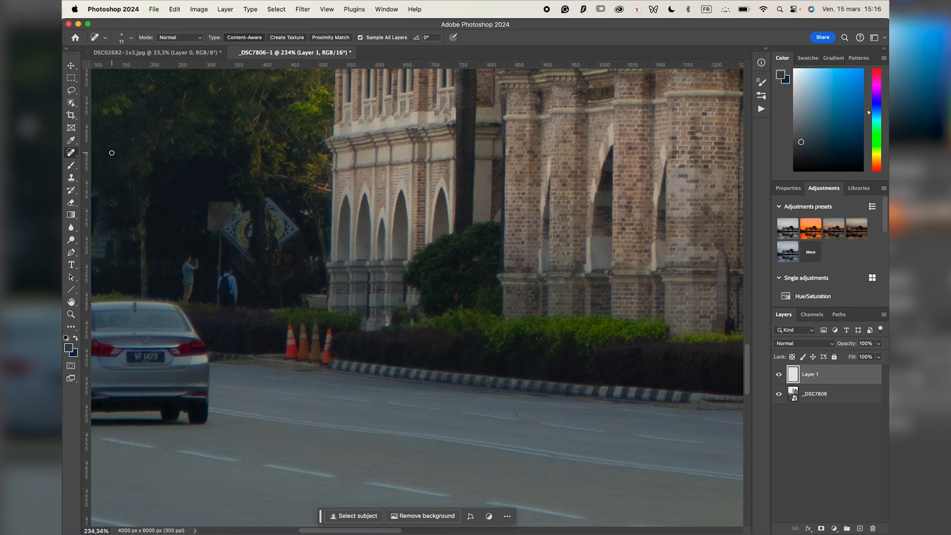
pyautogui.click(72, 157)
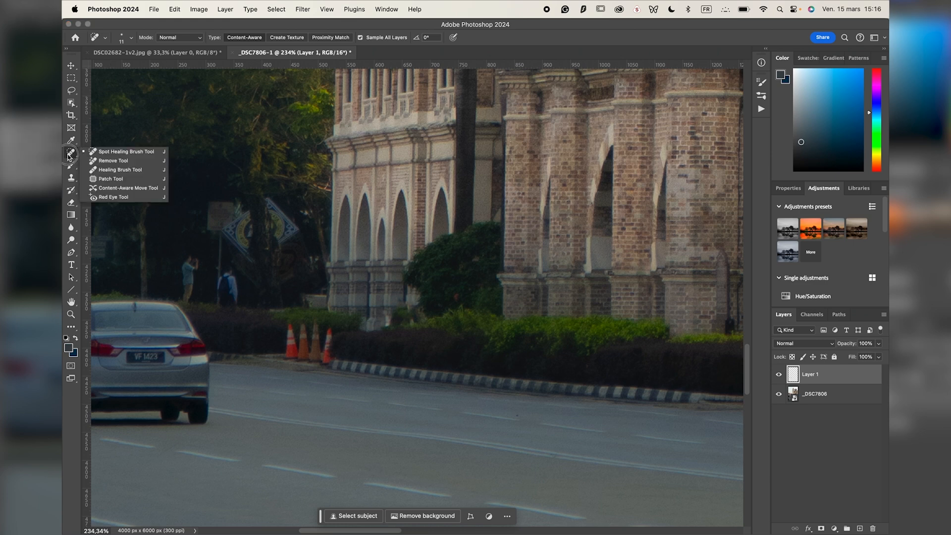
pyautogui.click(129, 160)
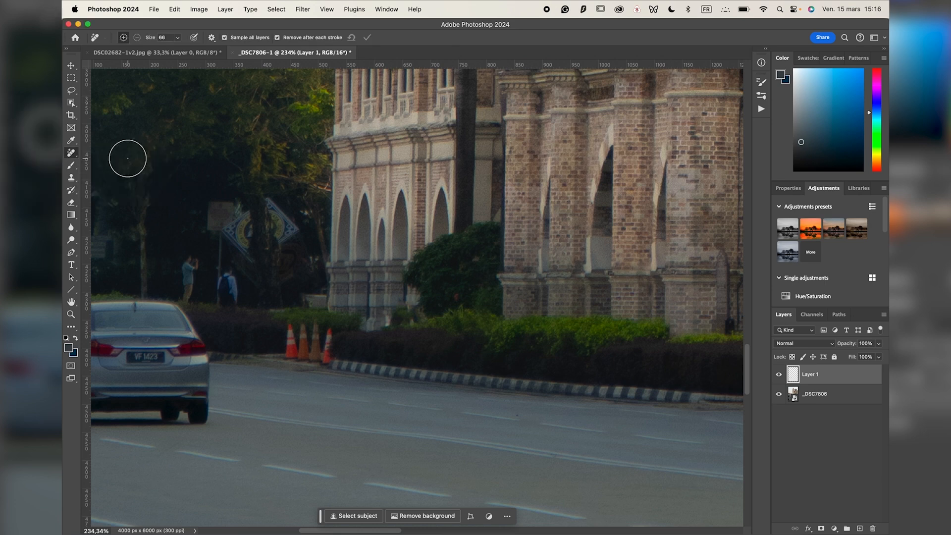
pyautogui.rightClick(74, 153)
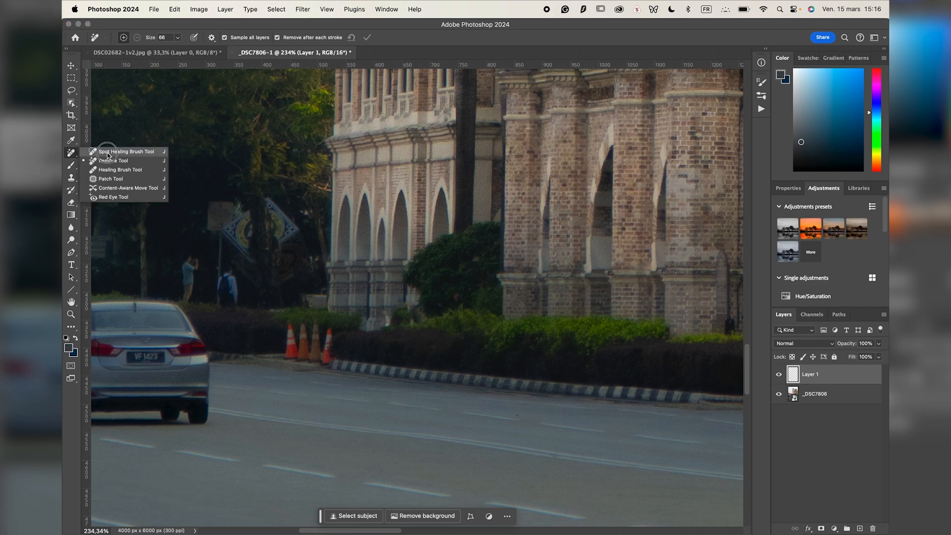
pyautogui.click(322, 340)
pyautogui.scroll(-5, 322, 340)
pyautogui.scroll(3, 321, 341)
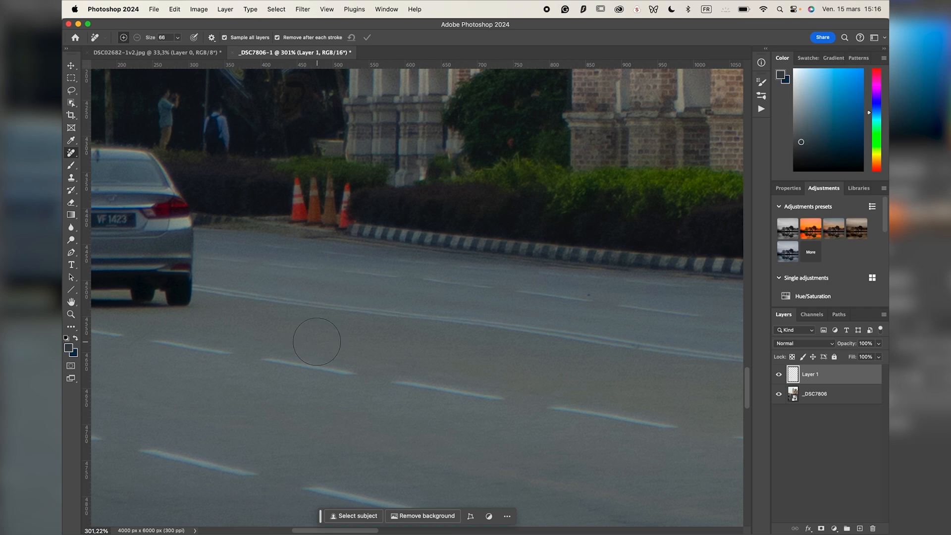
# Step: Set up the Clone Stamp tool with a smaller brush, 100% flow and sampling limited to Current Layer
pyautogui.click(71, 181)
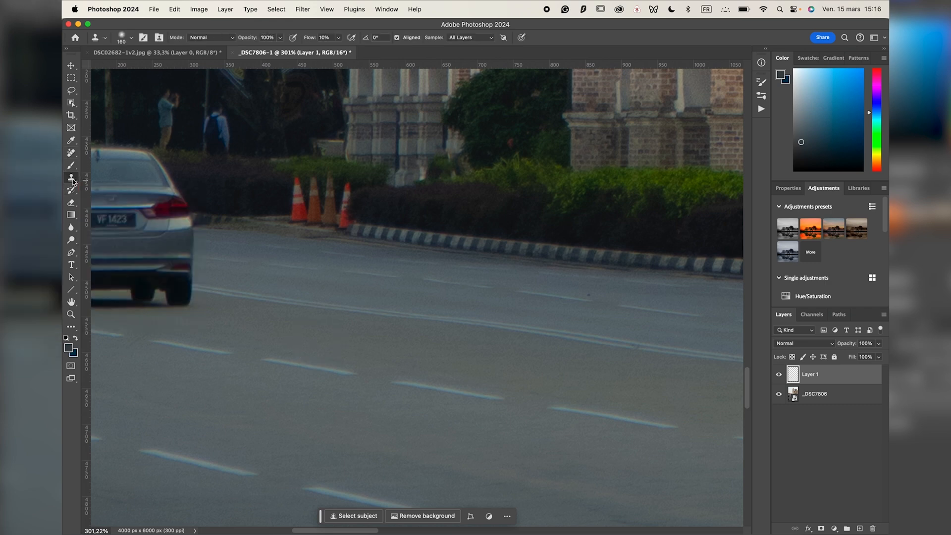
pyautogui.moveTo(325, 380); pyautogui.dragTo(251, 379)
pyautogui.click(315, 39)
pyautogui.write('100')
pyautogui.click(470, 37)
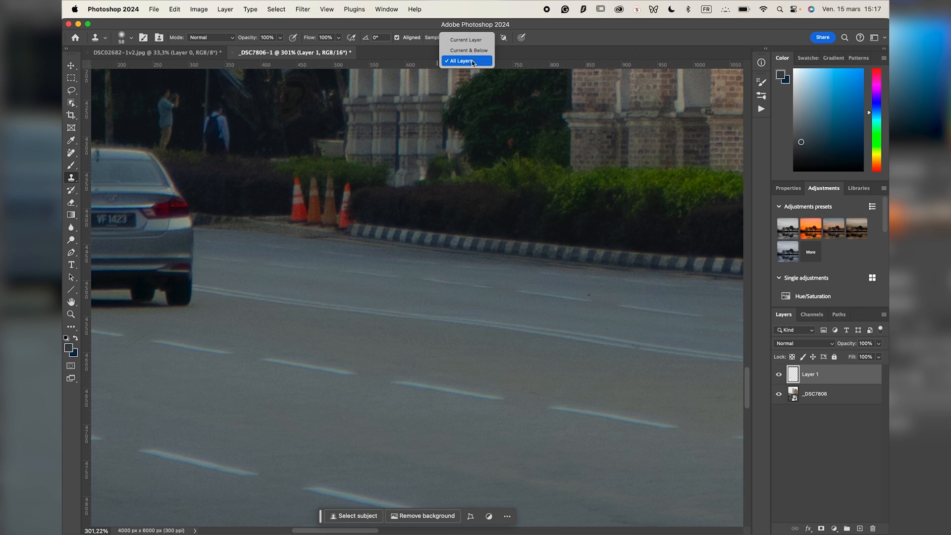
pyautogui.click(473, 62)
pyautogui.click(470, 37)
pyautogui.click(466, 39)
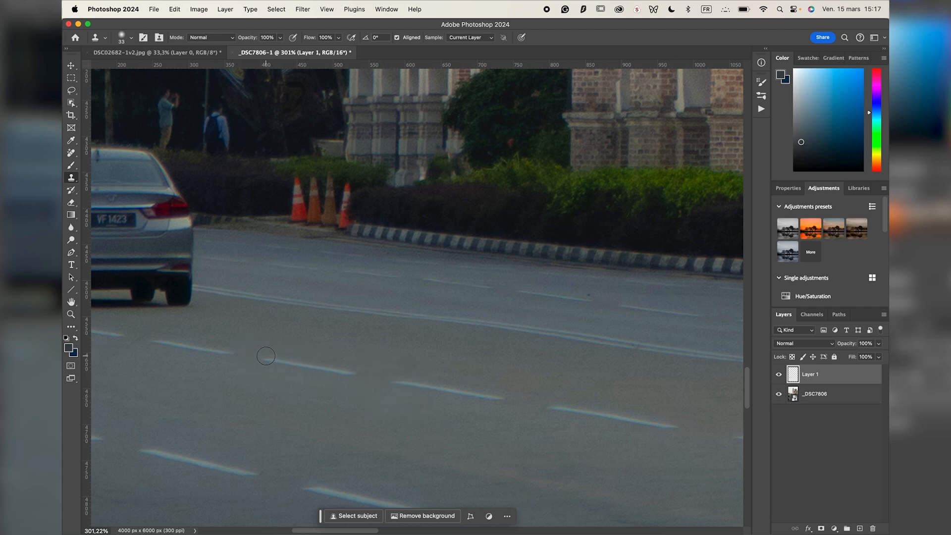
# Step: Set the Clone Stamp to sample All Layers and clone asphalt over the dashed lane marking nearest the car's right on Layer 1
pyautogui.click(463, 38)
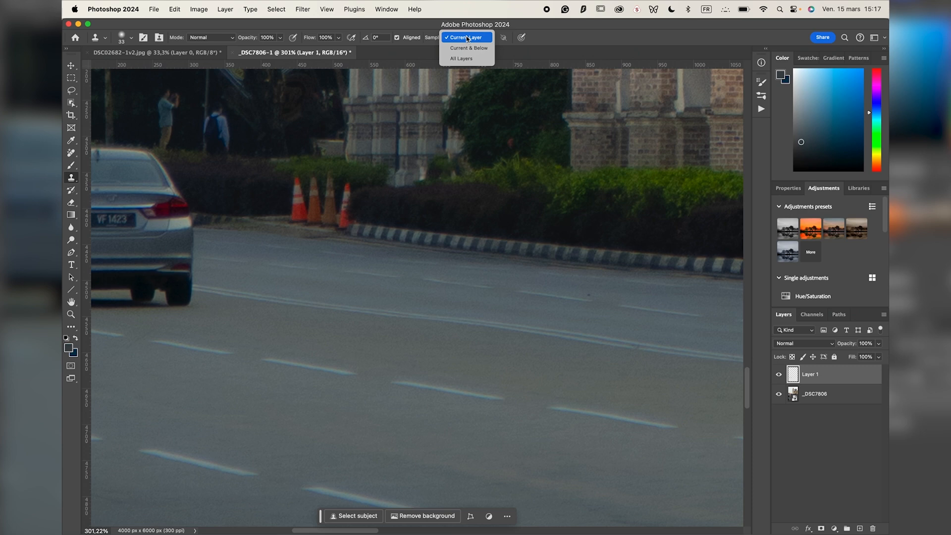
pyautogui.click(465, 59)
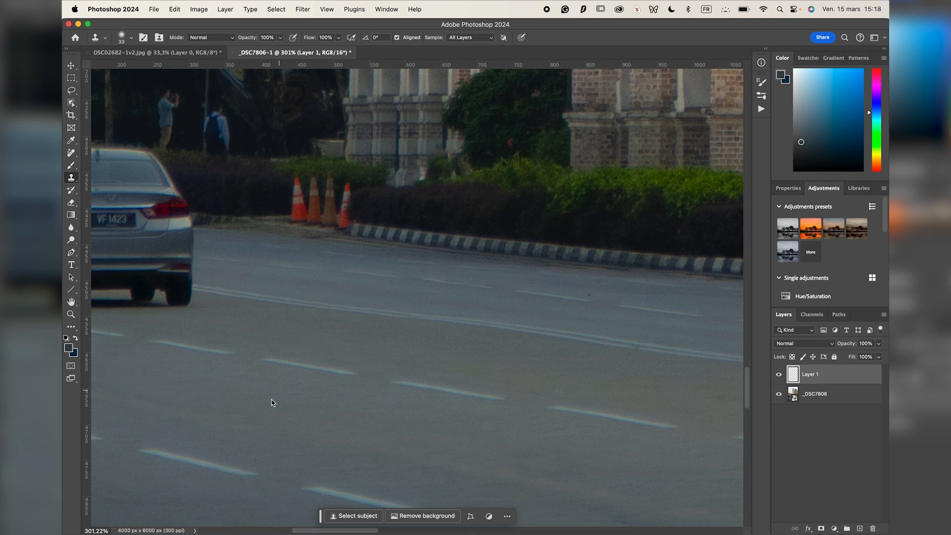
pyautogui.keyDown('alt'); pyautogui.click(256, 378); pyautogui.keyUp('alt')
pyautogui.moveTo(267, 357); pyautogui.dragTo(359, 379)
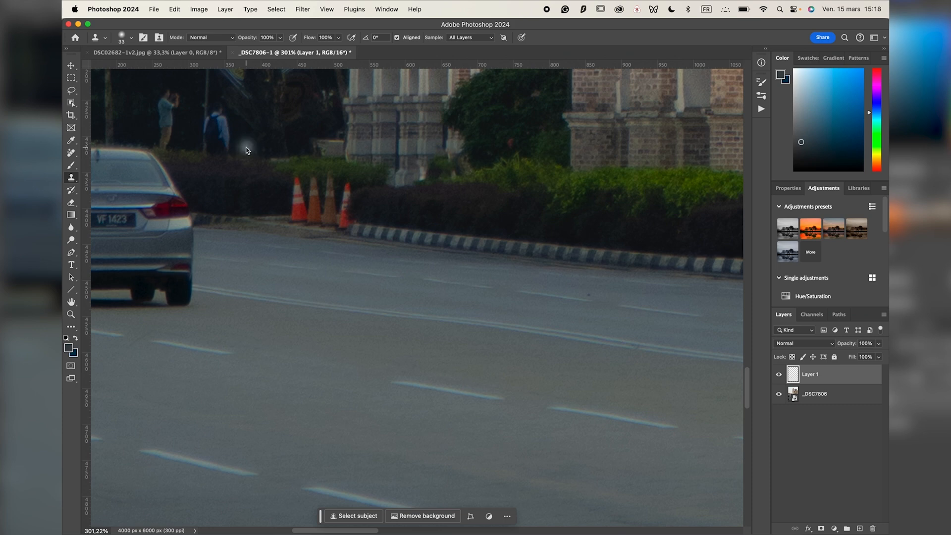
# Step: Erase the cloned asphalt from Layer 1 with the Eraser tool to restore the lane marking
pyautogui.click(71, 203)
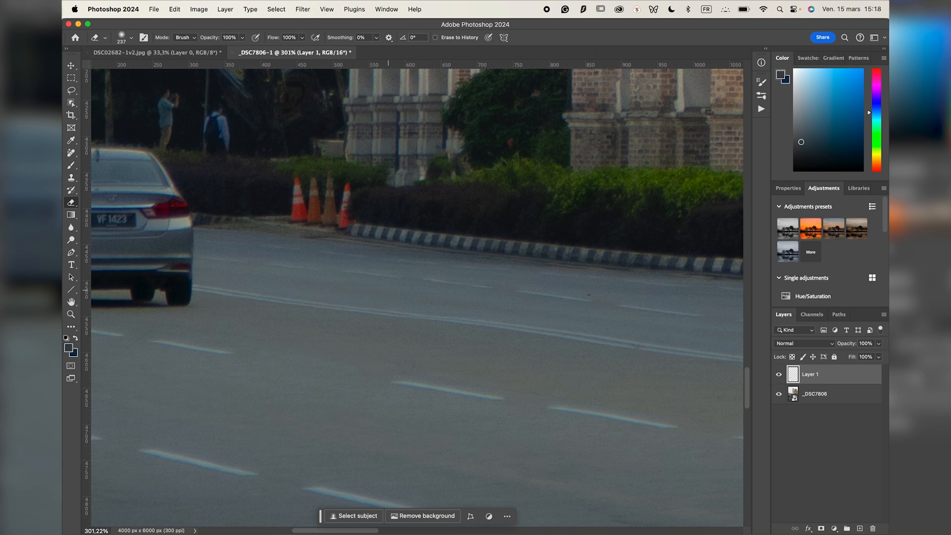
pyautogui.moveTo(367, 385); pyautogui.dragTo(272, 389)
pyautogui.moveTo(331, 391)
pyautogui.mouseDown()
pyautogui.moveTo(303, 422)
pyautogui.moveTo(358, 374)
pyautogui.moveTo(217, 436)
pyautogui.mouseUp()
# Step: Select the _DSC7806 layer, hide Layer 1, and clone asphalt over the same lane marking directly on the photo
pyautogui.click(814, 396)
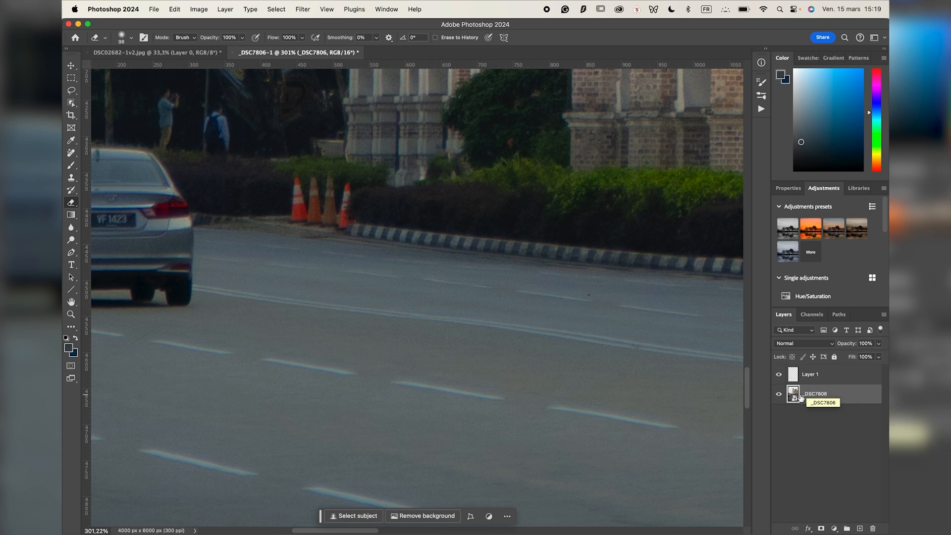
pyautogui.click(779, 375)
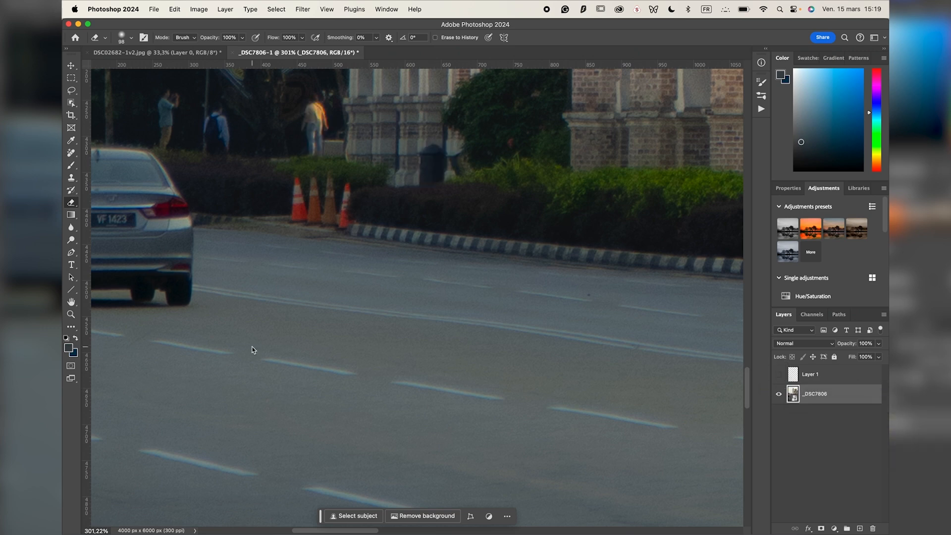
pyautogui.moveTo(318, 351); pyautogui.dragTo(305, 352)
pyautogui.press('s')
pyautogui.moveTo(290, 397); pyautogui.dragTo(277, 396)
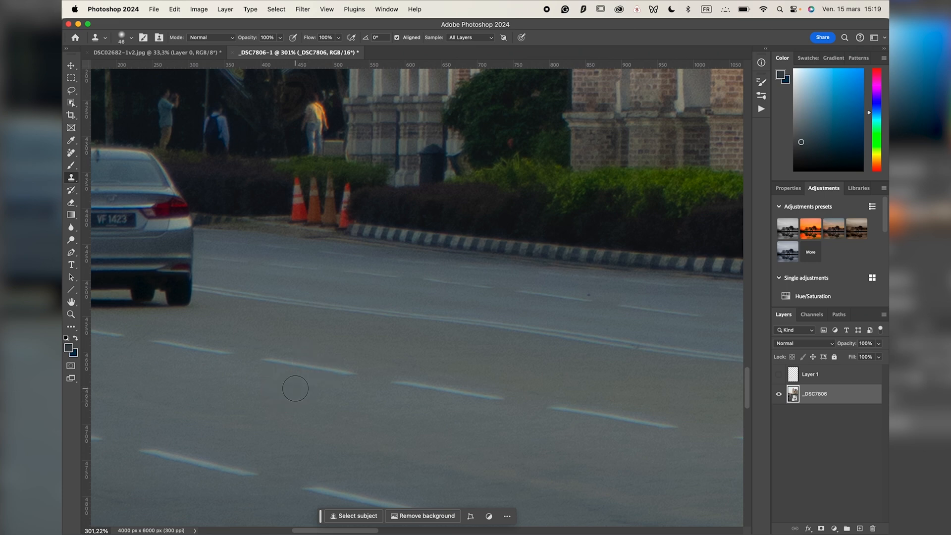
pyautogui.moveTo(260, 364)
pyautogui.mouseDown()
pyautogui.moveTo(259, 357)
pyautogui.moveTo(359, 380)
pyautogui.mouseUp()
# Step: Try erasing the cloned area directly on the _DSC7806 layer, and undo the erasing and cloning
pyautogui.press('e')
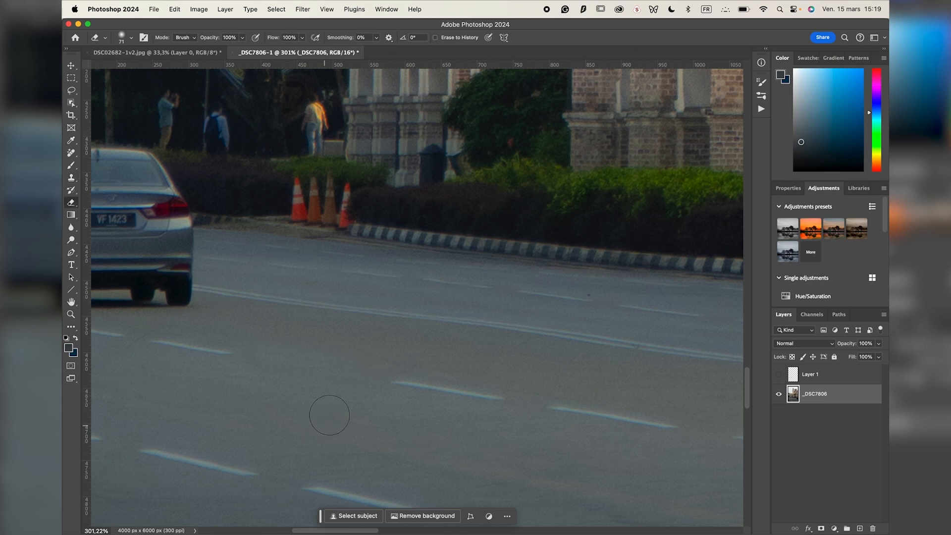
pyautogui.moveTo(346, 378)
pyautogui.mouseDown()
pyautogui.moveTo(254, 356)
pyautogui.moveTo(380, 384)
pyautogui.mouseUp()
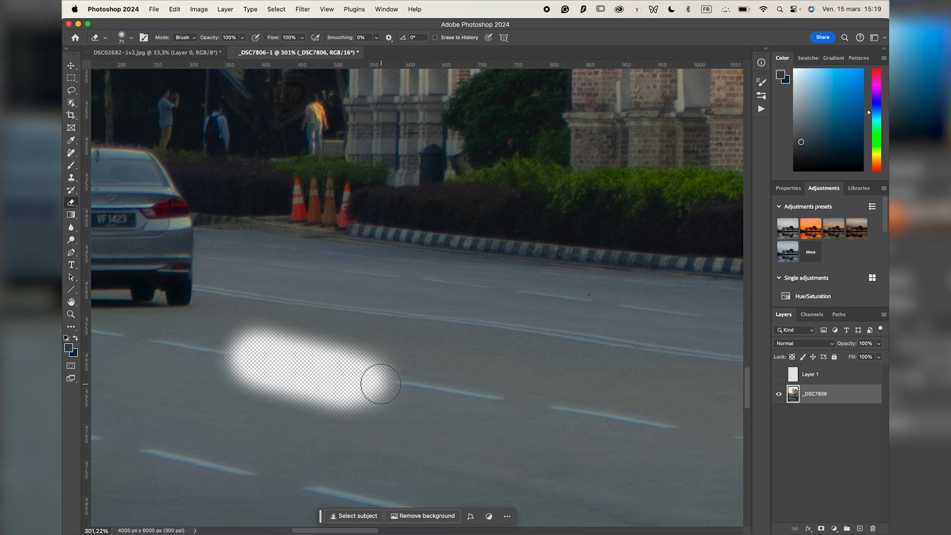
pyautogui.press('super+z')
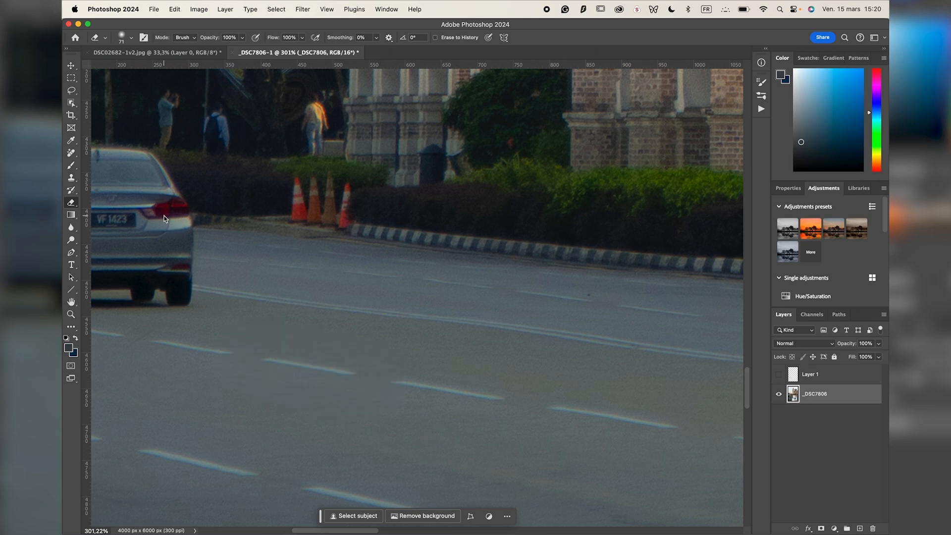
# Step: Start a Pen tool path along the left edge of the leftmost traffic cone near the archway, from base to tip
pyautogui.click(73, 253)
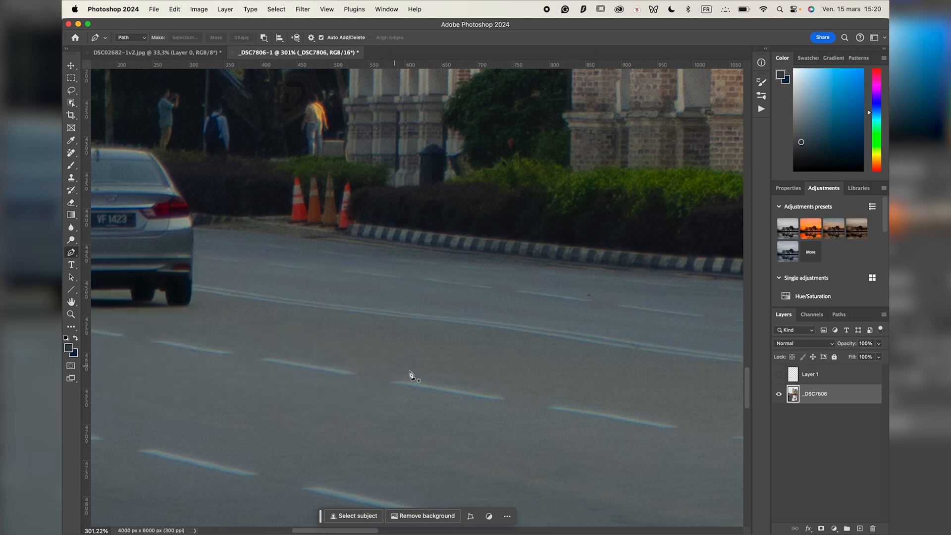
pyautogui.hscroll(-5, 402, 371)
pyautogui.scroll(1, 401, 371)
pyautogui.hscroll(20, 410, 372)
pyautogui.scroll(3, 410, 372)
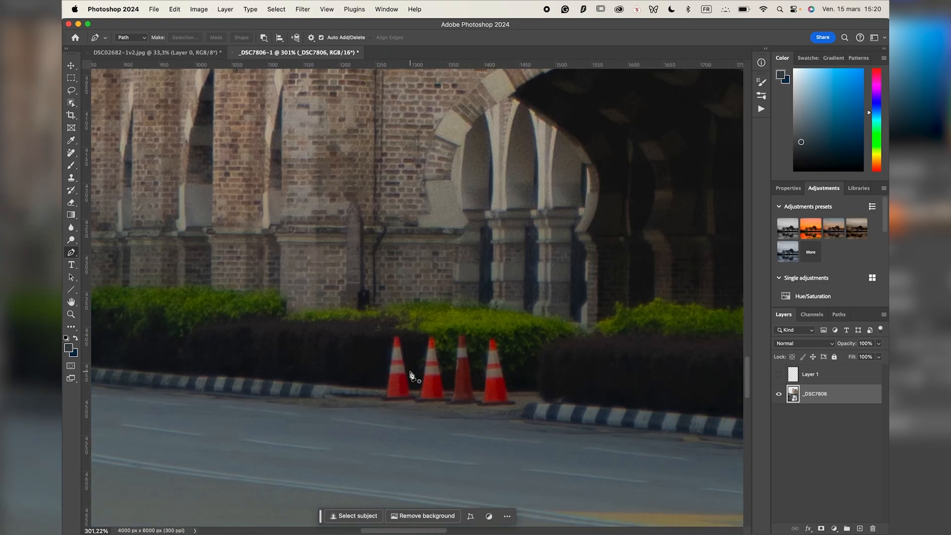
pyautogui.scroll(6, 411, 371)
pyautogui.scroll(-2, 411, 375)
pyautogui.hscroll(-2, 411, 375)
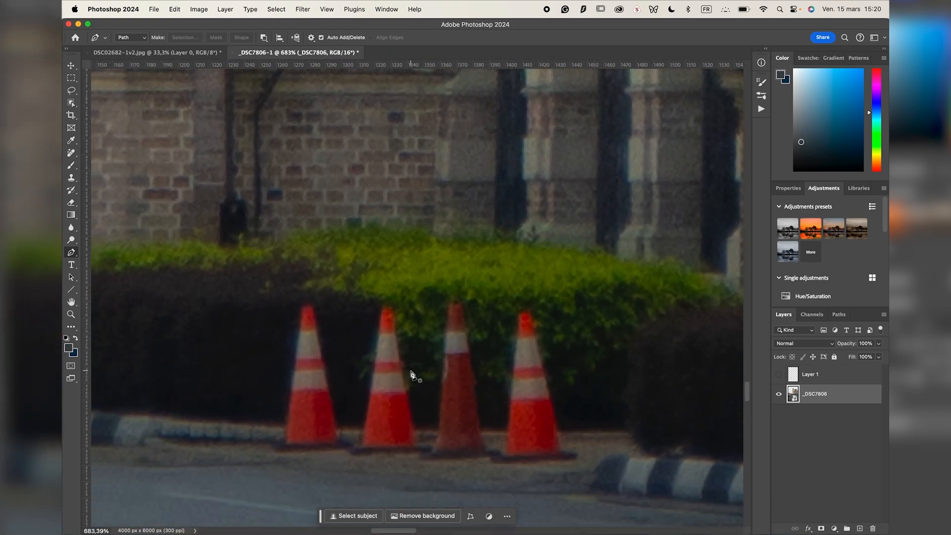
pyautogui.scroll(1, 297, 403)
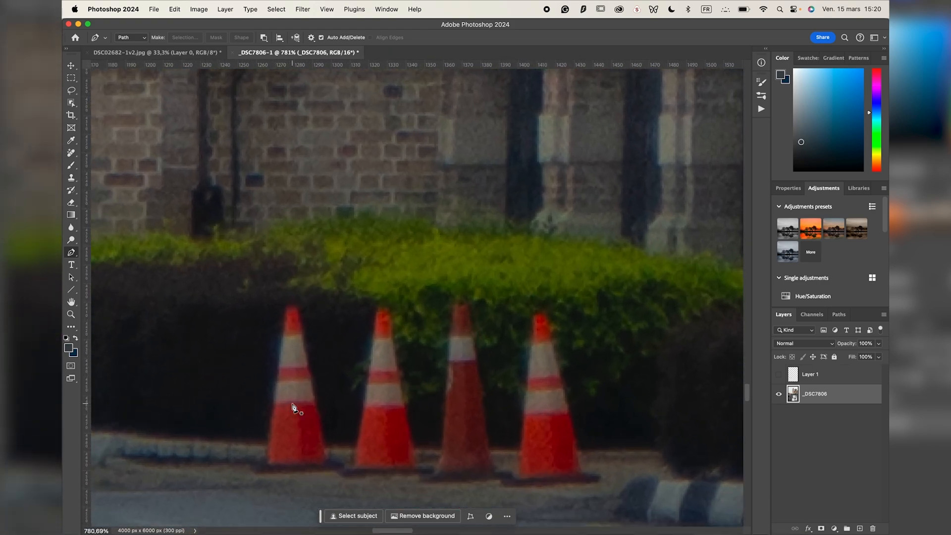
pyautogui.scroll(-2, 292, 403)
pyautogui.hscroll(-2, 292, 403)
pyautogui.click(315, 391)
pyautogui.press('super+z')
pyautogui.click(315, 390)
pyautogui.click(333, 238)
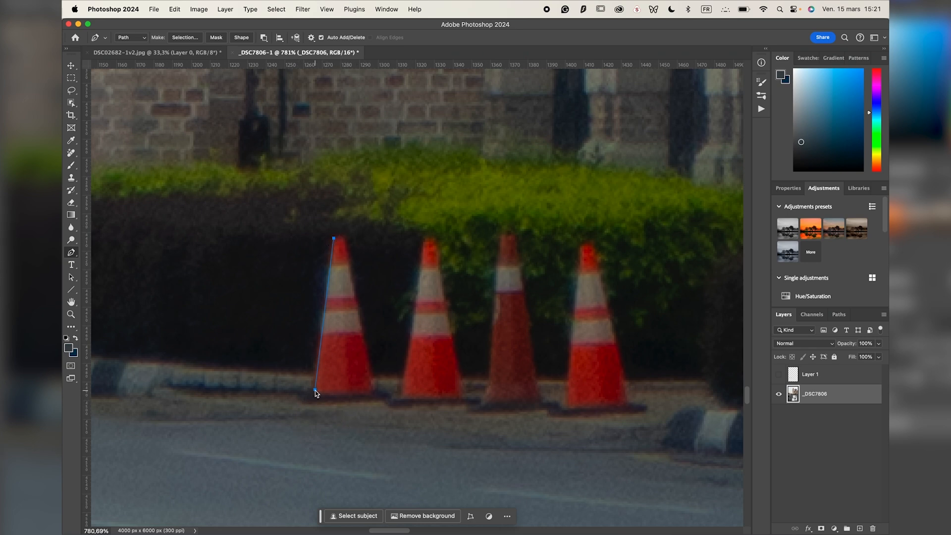
# Step: Try adding two path points away from the cone, and undo them
pyautogui.click(276, 243)
pyautogui.click(249, 418)
pyautogui.press('super+z')
pyautogui.press('super+z')
# Step: Complete the pen path over the cone's rounded tip, down its right side and along its base, closing the outline
pyautogui.scroll(-2, 329, 246)
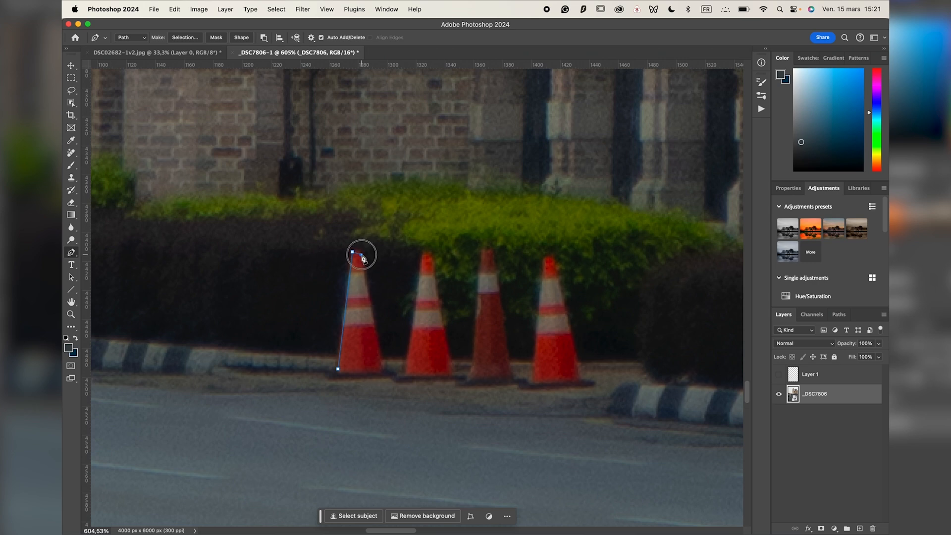
pyautogui.moveTo(363, 258)
pyautogui.mouseDown()
pyautogui.moveTo(325, 278)
pyautogui.moveTo(371, 273)
pyautogui.moveTo(364, 267)
pyautogui.mouseUp()
pyautogui.click(371, 305)
pyautogui.click(381, 357)
pyautogui.click(384, 370)
pyautogui.click(337, 369)
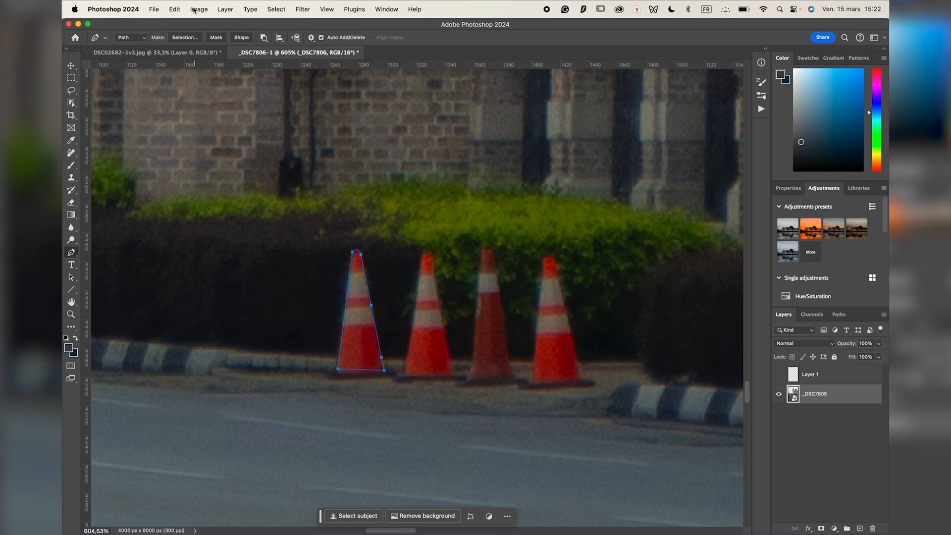
# Step: Convert the cone path into a new anti-aliased selection with a 0-pixel feather radius, and copy it to a new layer
pyautogui.click(184, 39)
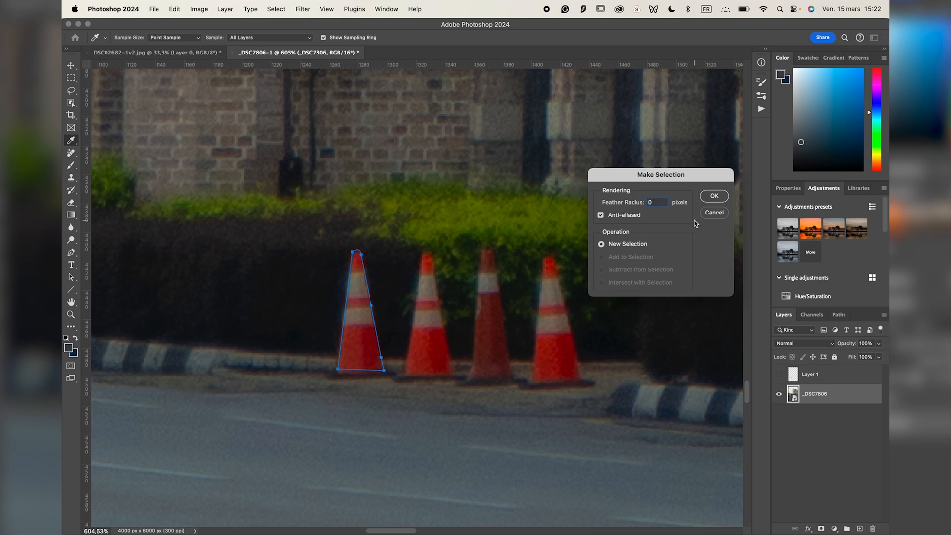
pyautogui.click(713, 196)
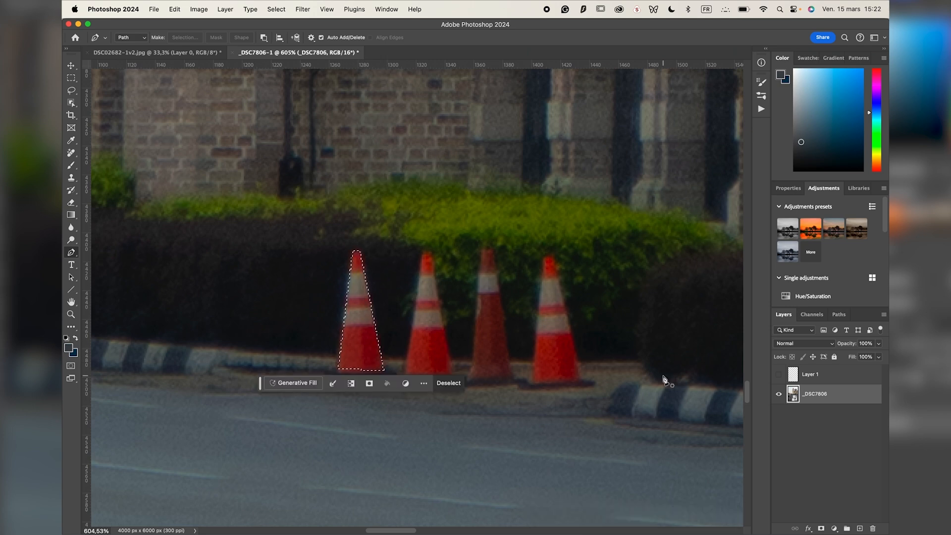
pyautogui.press('super+j')
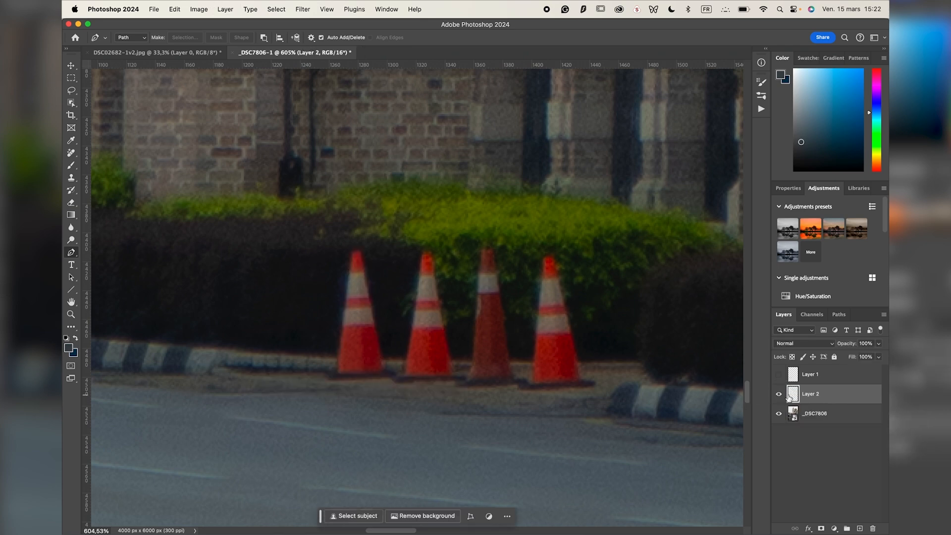
# Step: Move the copied cone to the left of the original row with Free Transform
pyautogui.press('super+t')
pyautogui.moveTo(360, 327); pyautogui.dragTo(290, 325)
pyautogui.press('Return')
pyautogui.press('p')
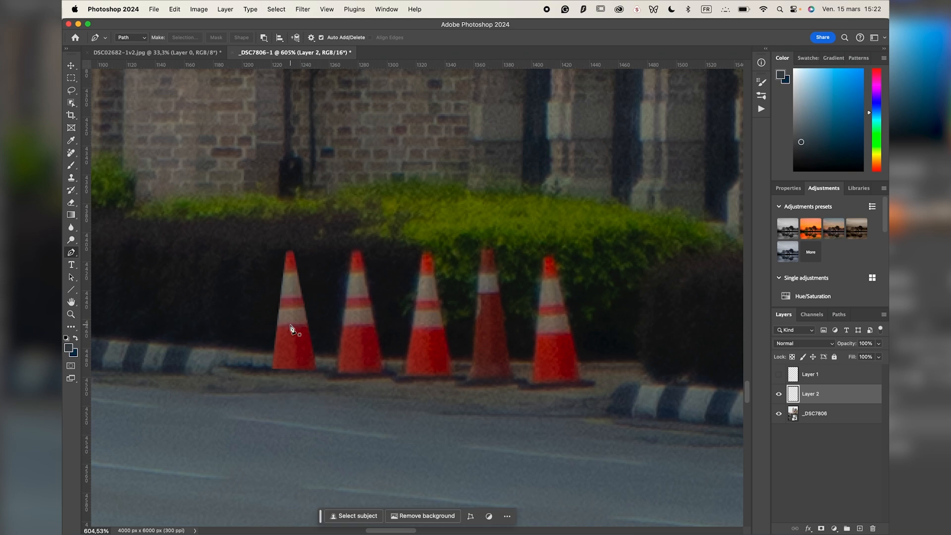
# Step: Toggle the copied cone layer's visibility to compare, and delete that layer
pyautogui.click(779, 394)
pyautogui.click(779, 394)
pyautogui.press('BackSpace')
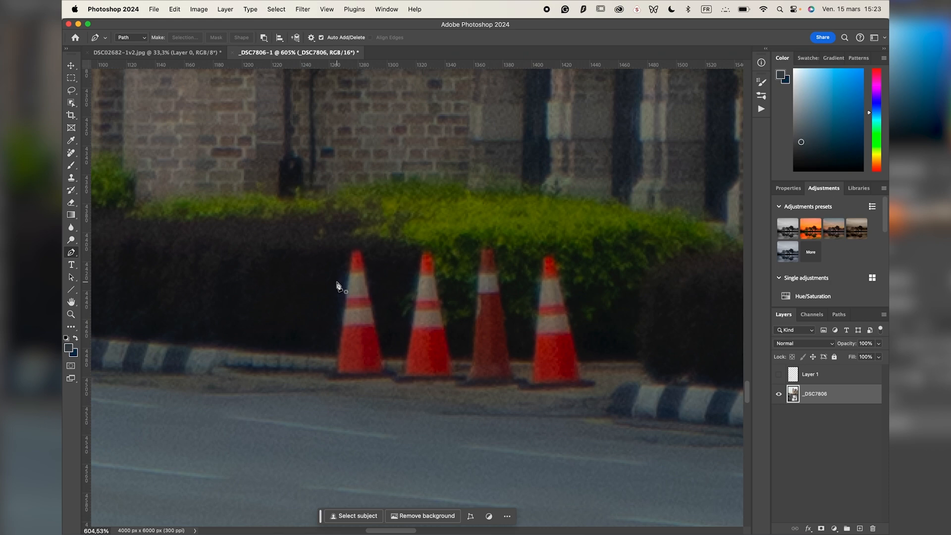
# Step: Choose the Brush tool and adjust its tip to a soft edge with a 212 px diameter
pyautogui.click(70, 167)
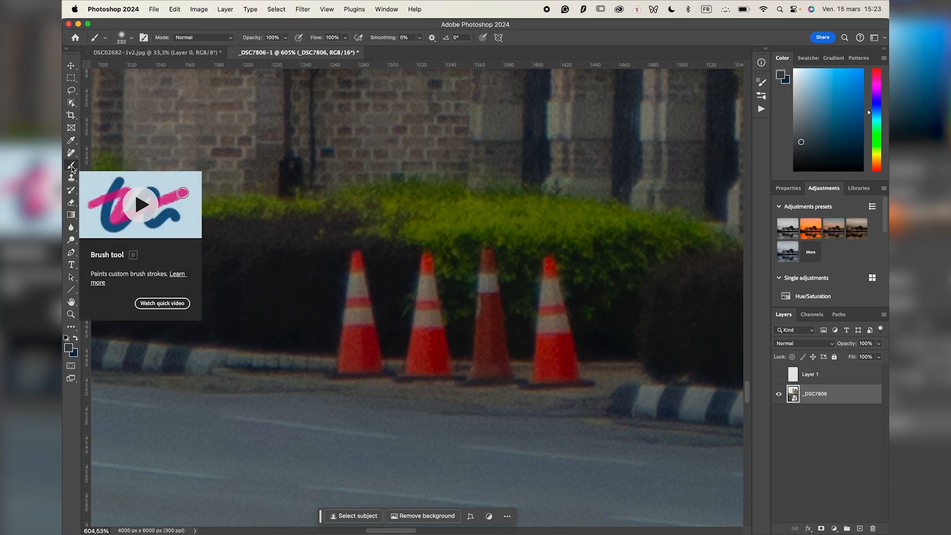
pyautogui.rightClick(72, 169)
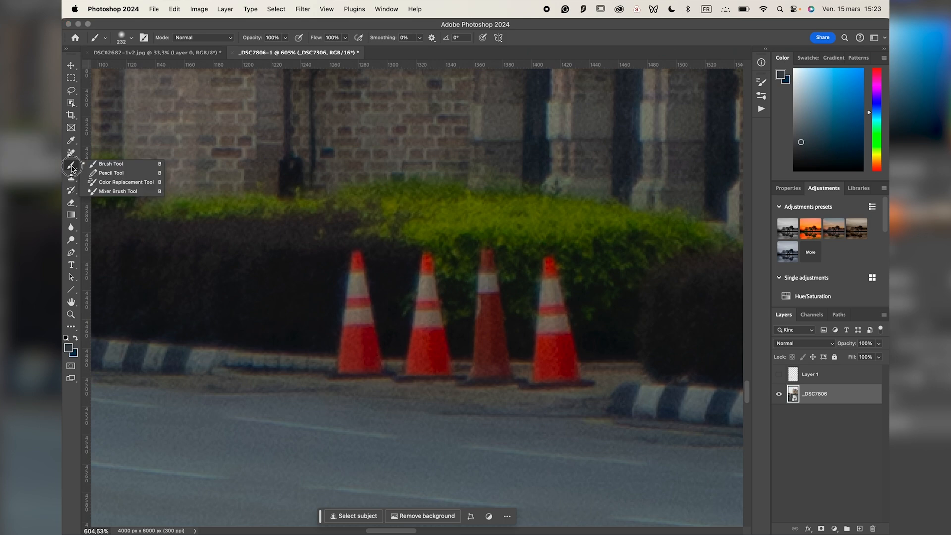
pyautogui.click(124, 168)
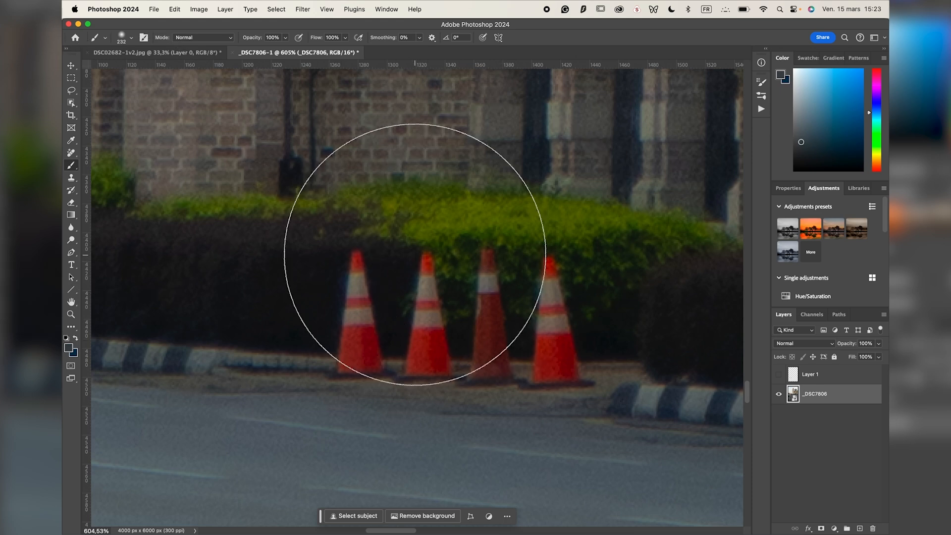
pyautogui.moveTo(476, 275)
pyautogui.mouseDown()
pyautogui.moveTo(557, 276)
pyautogui.moveTo(356, 282)
pyautogui.moveTo(573, 278)
pyautogui.moveTo(362, 285)
pyautogui.moveTo(548, 286)
pyautogui.moveTo(550, 121)
pyautogui.moveTo(476, 487)
pyautogui.moveTo(548, 61)
pyautogui.moveTo(477, 490)
pyautogui.moveTo(543, 162)
pyautogui.mouseUp()
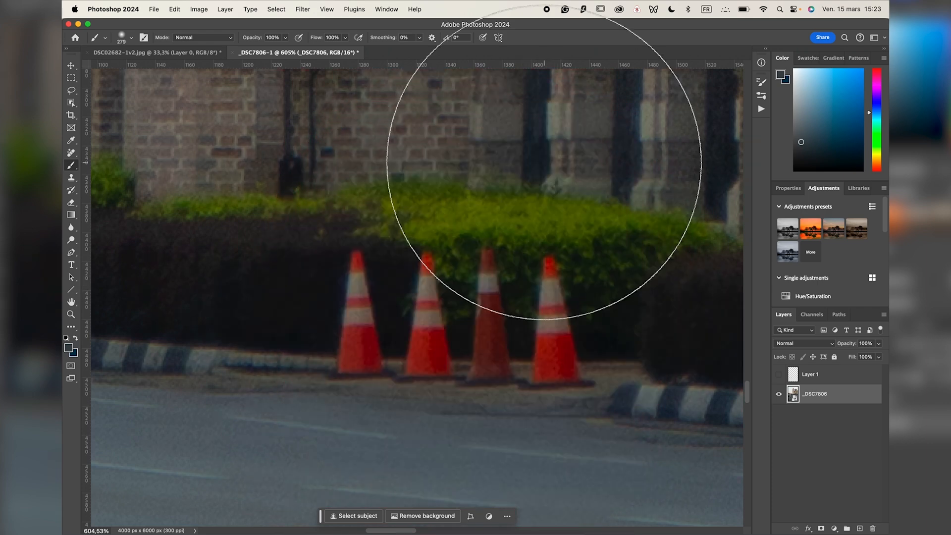
pyautogui.moveTo(418, 277)
pyautogui.mouseDown()
pyautogui.moveTo(602, 283)
pyautogui.moveTo(276, 276)
pyautogui.moveTo(562, 276)
pyautogui.moveTo(312, 267)
pyautogui.moveTo(319, 159)
pyautogui.moveTo(374, 32)
pyautogui.moveTo(339, 414)
pyautogui.moveTo(339, 350)
pyautogui.moveTo(407, 33)
pyautogui.moveTo(374, 335)
pyautogui.moveTo(375, 431)
pyautogui.moveTo(407, 113)
pyautogui.moveTo(359, 478)
pyautogui.mouseUp()
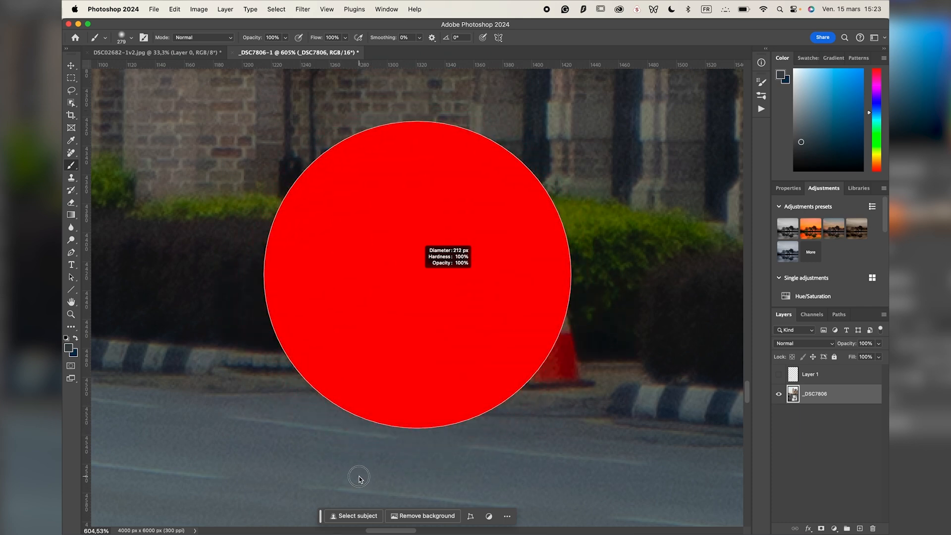
pyautogui.moveTo(359, 478)
pyautogui.mouseDown()
pyautogui.moveTo(403, 251)
pyautogui.moveTo(386, 336)
pyautogui.mouseUp()
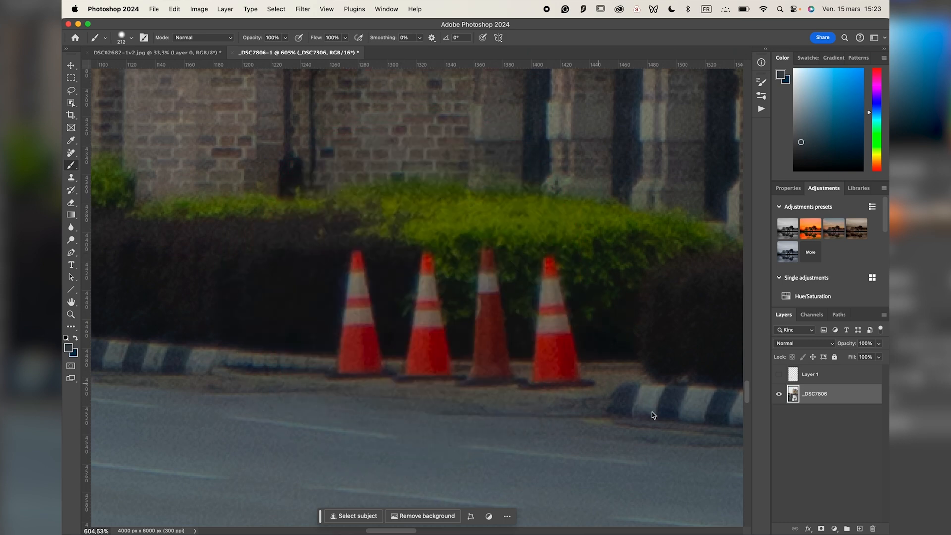
# Step: Add a new layer above the photo, pick a bright blue, and paint one soft blue dot over the cones
pyautogui.click(860, 528)
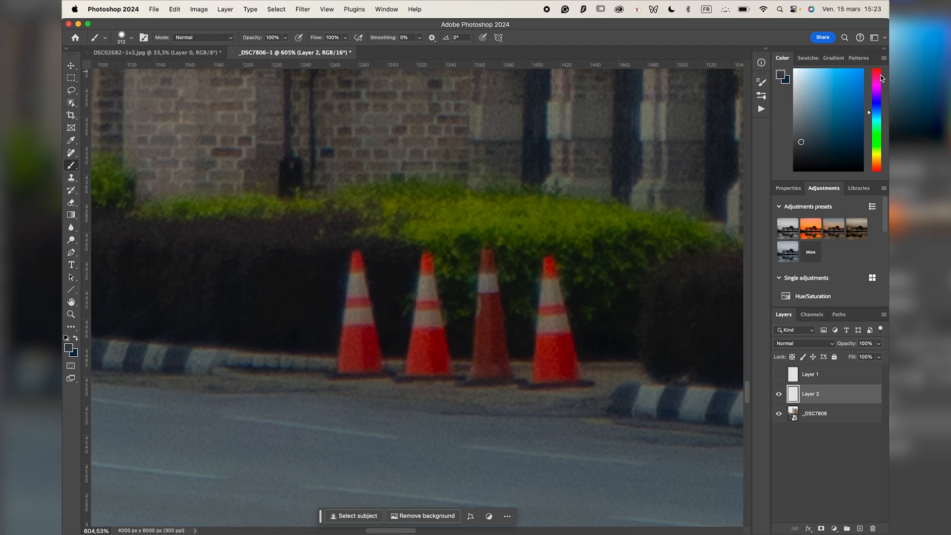
pyautogui.moveTo(830, 121); pyautogui.dragTo(872, 56)
pyautogui.click(372, 296)
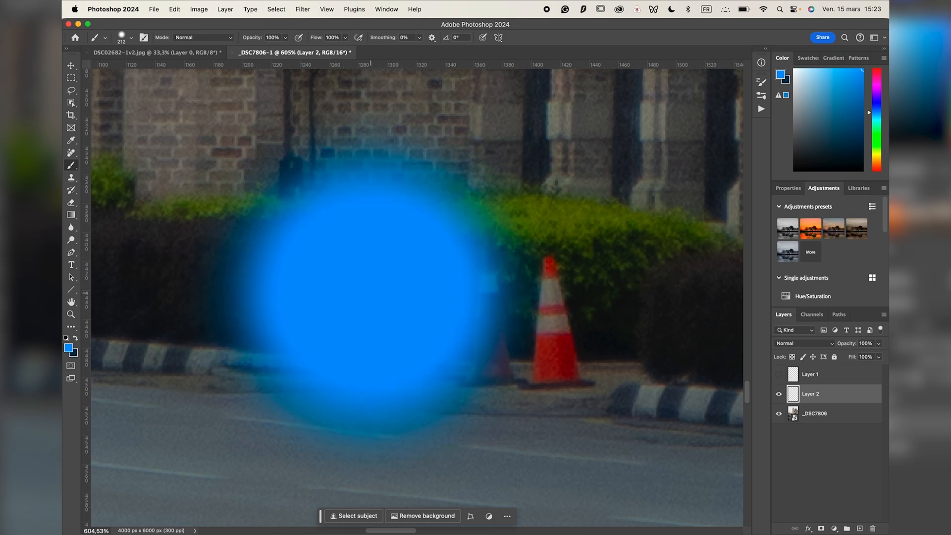
# Step: Change the brush to a hard-edged 208 px tip and paint a blue circle to the right of the soft dot
pyautogui.scroll(-5, 493, 248)
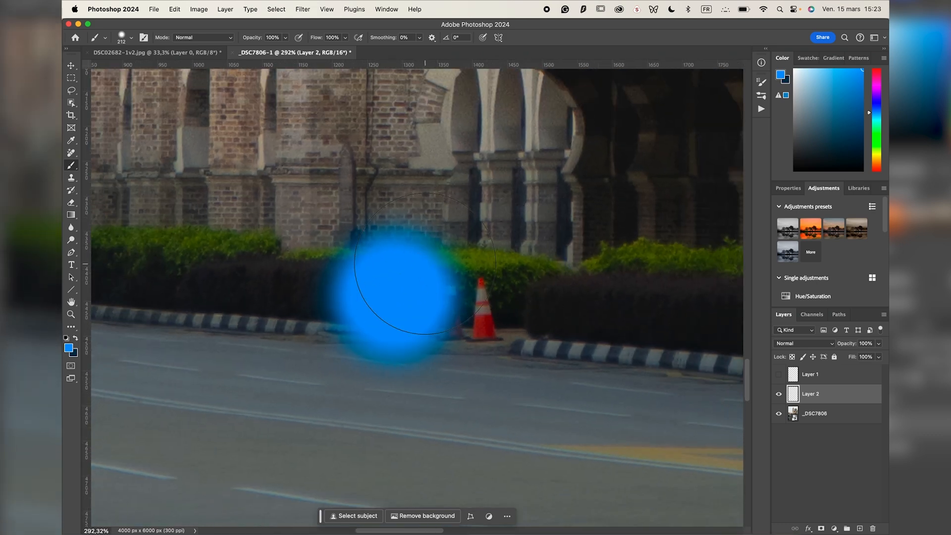
pyautogui.moveTo(564, 301)
pyautogui.mouseDown()
pyautogui.moveTo(592, 146)
pyautogui.moveTo(535, 533)
pyautogui.mouseUp()
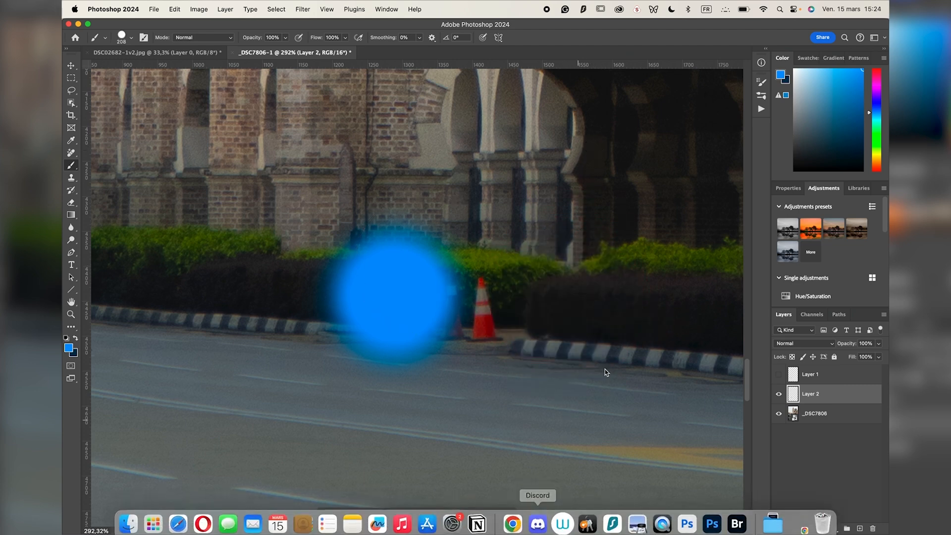
pyautogui.click(576, 297)
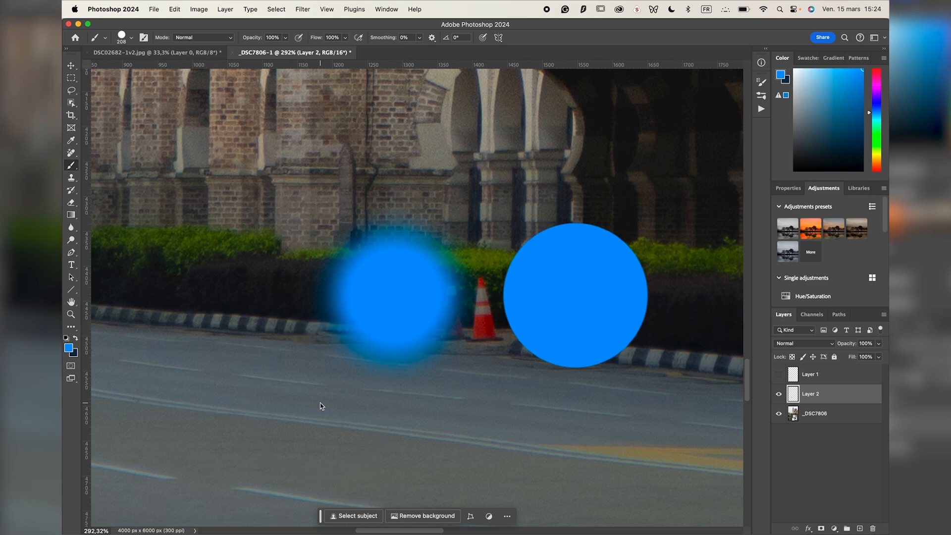
# Step: Switch the colour to red, and paint a hard-edged circle over the arches and a soft dot on the brick facade
pyautogui.moveTo(877, 95); pyautogui.dragTo(877, 69)
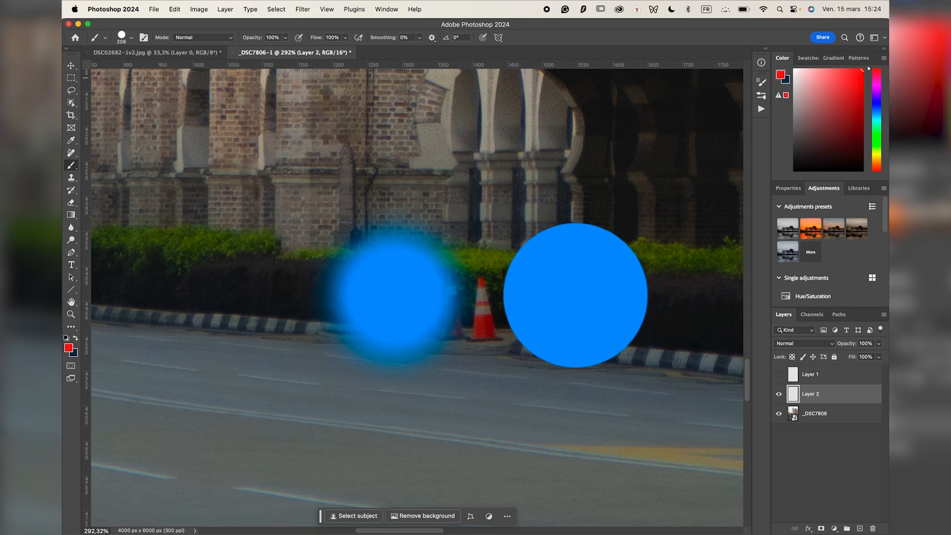
pyautogui.click(472, 152)
pyautogui.moveTo(302, 296)
pyautogui.mouseDown()
pyautogui.moveTo(238, 526)
pyautogui.moveTo(307, 213)
pyautogui.mouseUp()
pyautogui.click(254, 229)
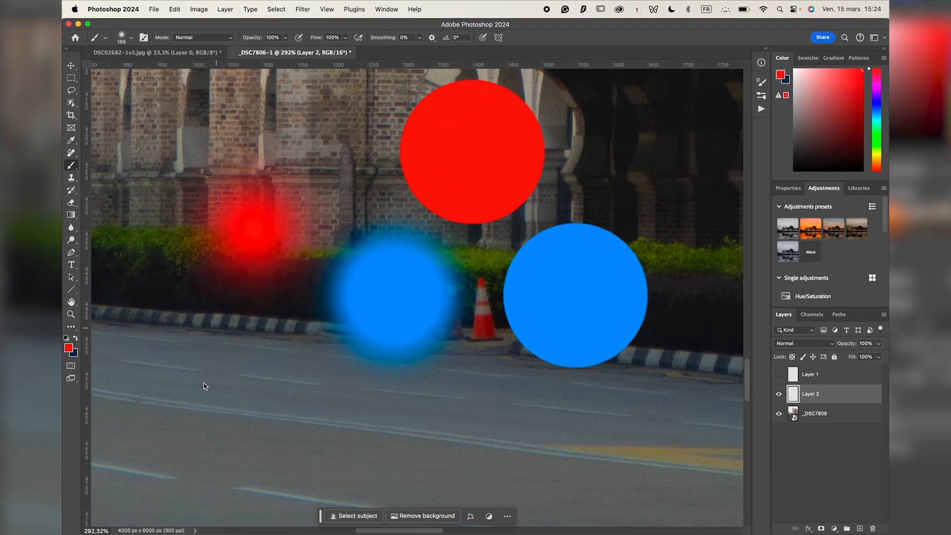
# Step: Toggle the painted layer's visibility to compare the photo with and without the red and blue dots
pyautogui.press('super+minus')
pyautogui.scroll(-2, 471, 257)
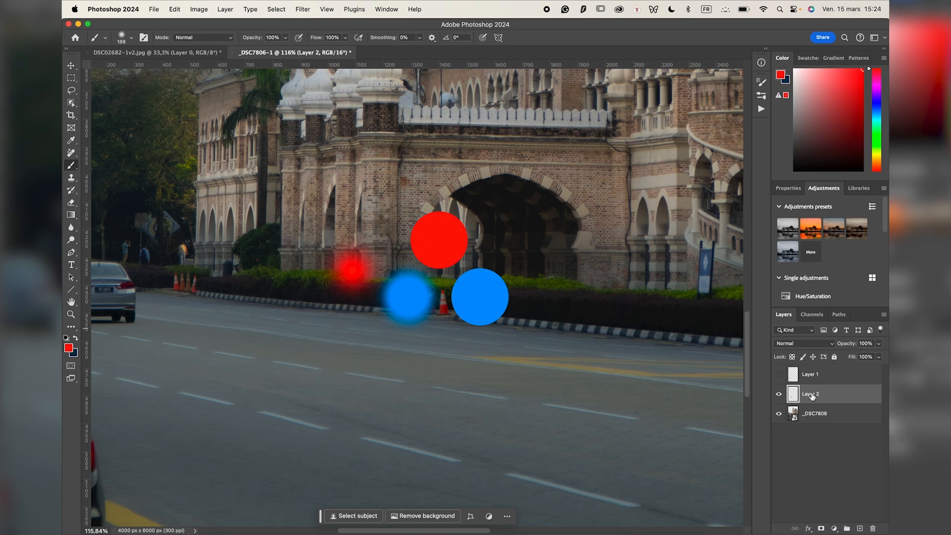
pyautogui.click(777, 395)
pyautogui.click(777, 395)
pyautogui.click(776, 394)
pyautogui.click(775, 395)
pyautogui.click(776, 396)
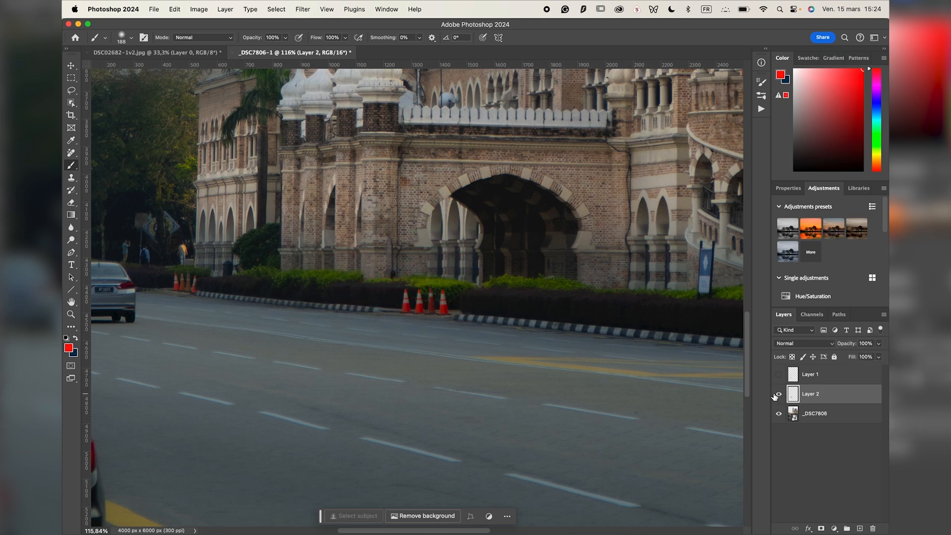
pyautogui.click(776, 395)
pyautogui.click(776, 396)
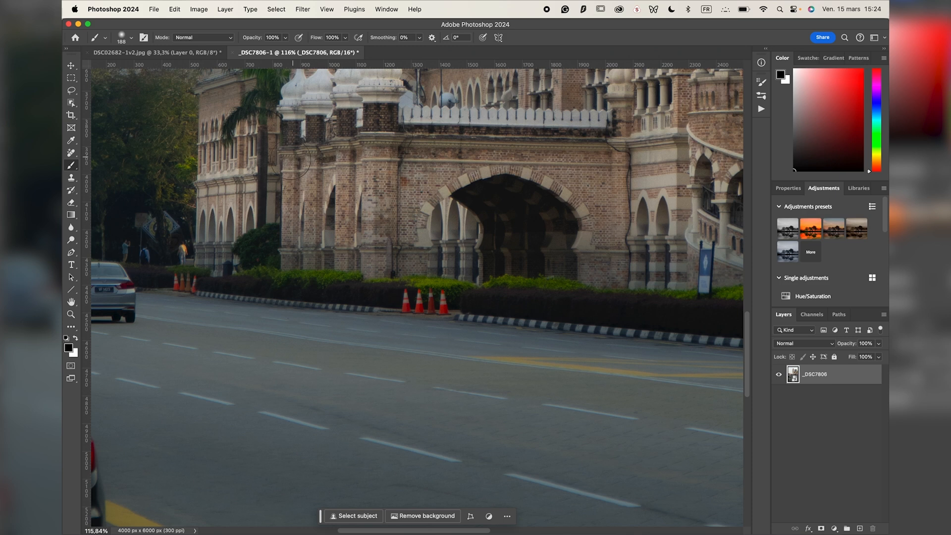
# Step: Swap the foreground and background colours back and forth several times
pyautogui.click(76, 339)
pyautogui.press('x')
pyautogui.press('x')
pyautogui.press('x')
pyautogui.press('x')
pyautogui.press('x')
# Step: Set bright pink and bright blue as the background and foreground colours, and reset both to default black and white
pyautogui.click(818, 132)
pyautogui.moveTo(817, 132); pyautogui.dragTo(863, 69)
pyautogui.moveTo(880, 107); pyautogui.dragTo(887, 79)
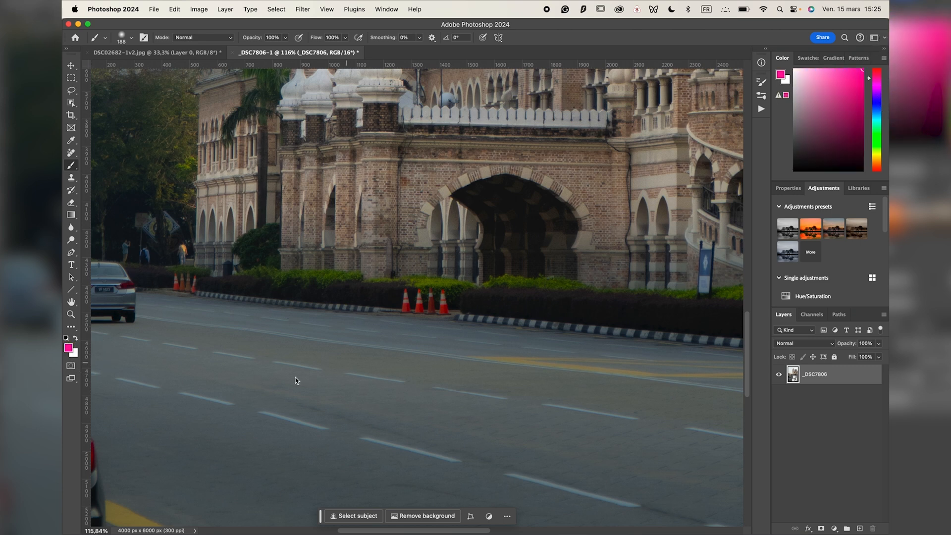
pyautogui.click(77, 339)
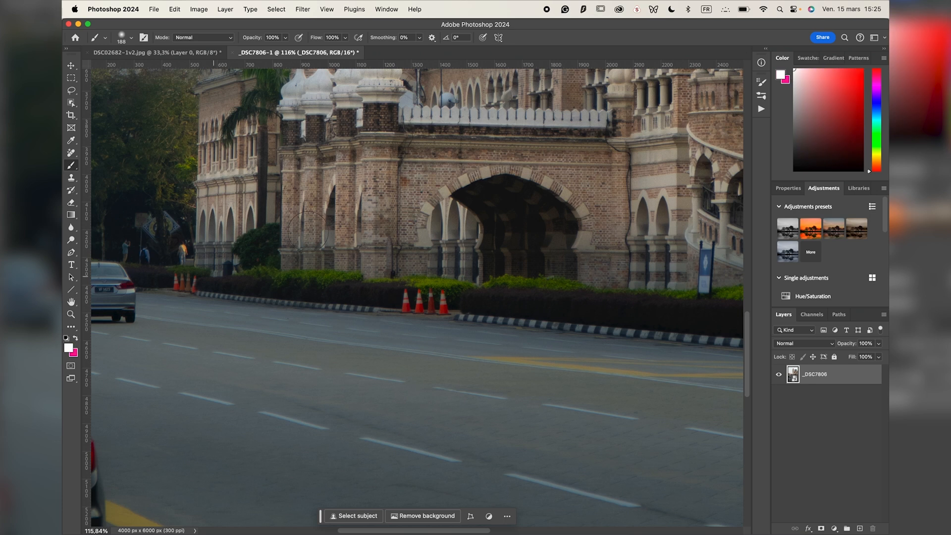
pyautogui.click(879, 106)
pyautogui.moveTo(848, 129); pyautogui.dragTo(879, 21)
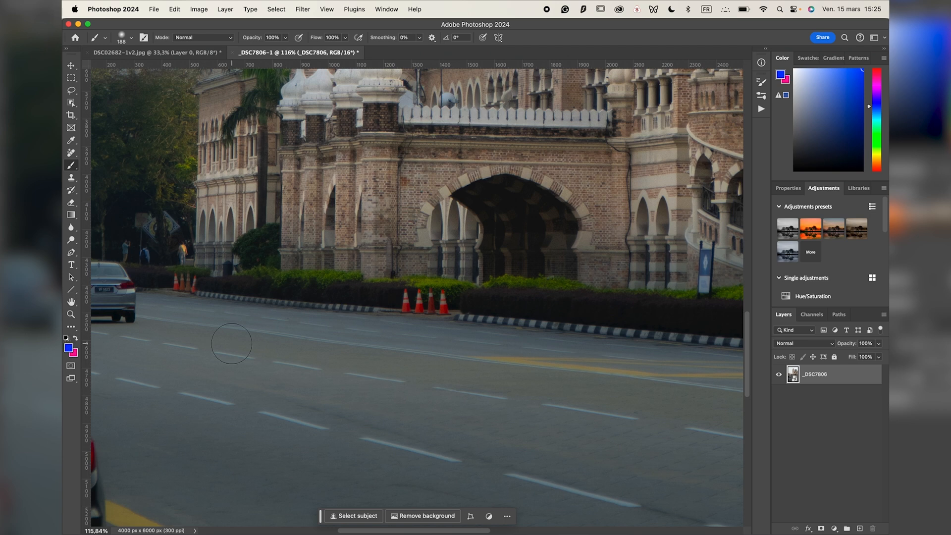
pyautogui.press('d')
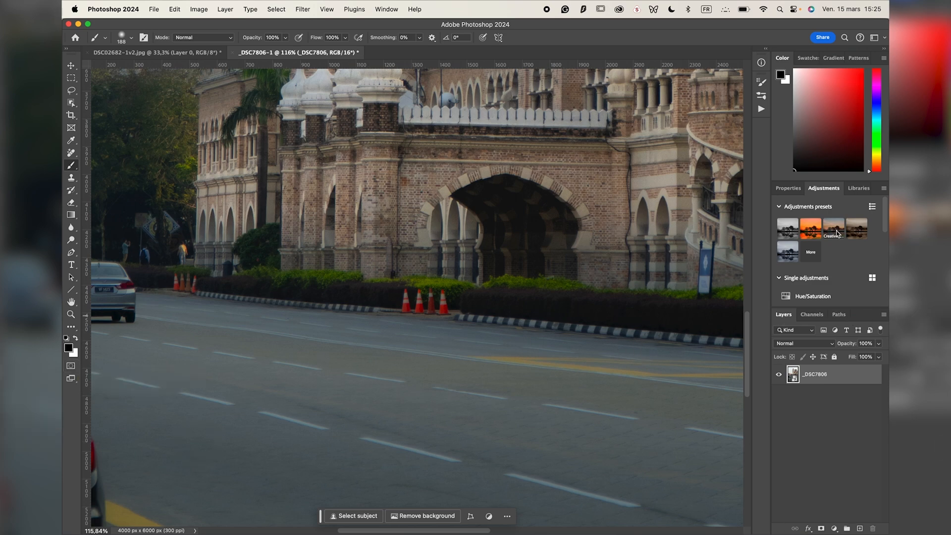
# Step: Add six new empty layers above the photo layer
pyautogui.press('super+0')
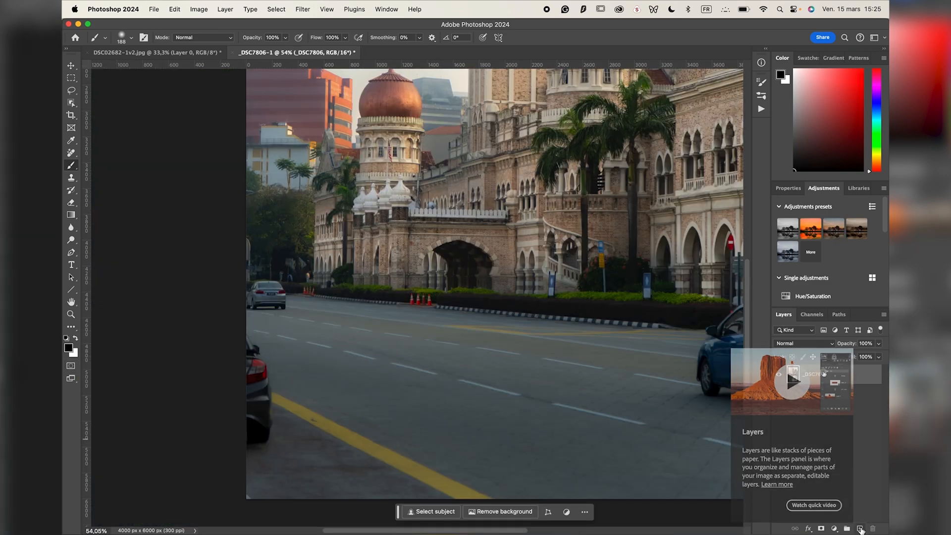
pyautogui.click(860, 529)
pyautogui.click(860, 529)
pyautogui.click(860, 529)
pyautogui.click(861, 529)
pyautogui.click(860, 529)
pyautogui.click(860, 529)
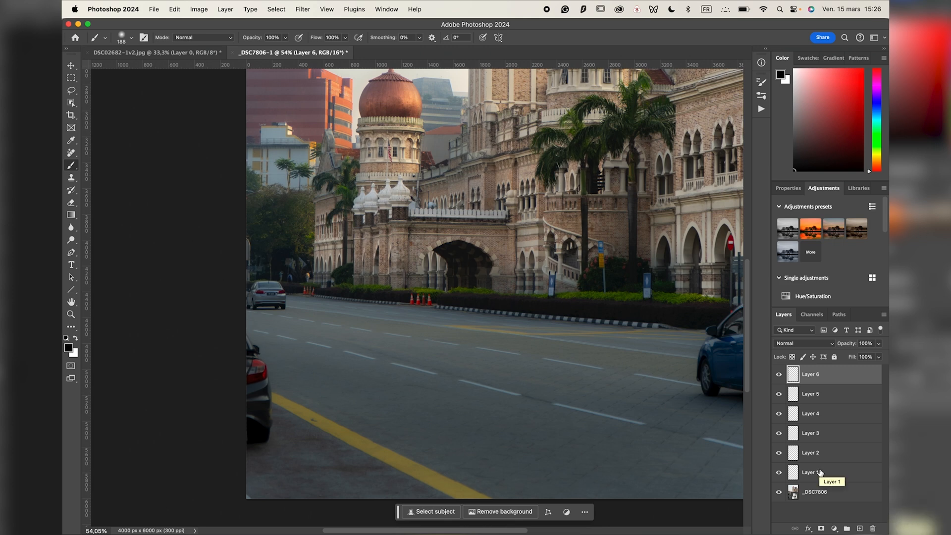
# Step: Select Layer 1 through Layer 6 and put them into a new group
pyautogui.click(815, 495)
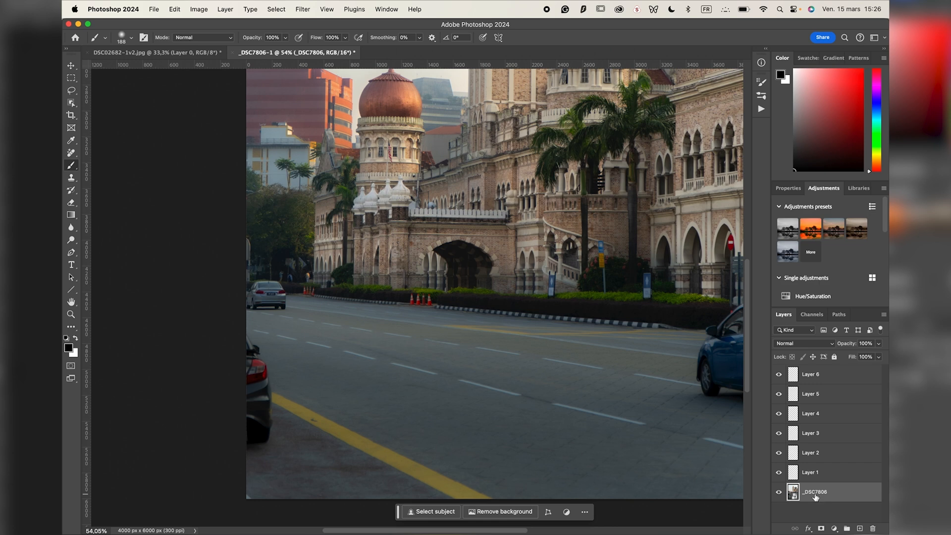
pyautogui.click(817, 471)
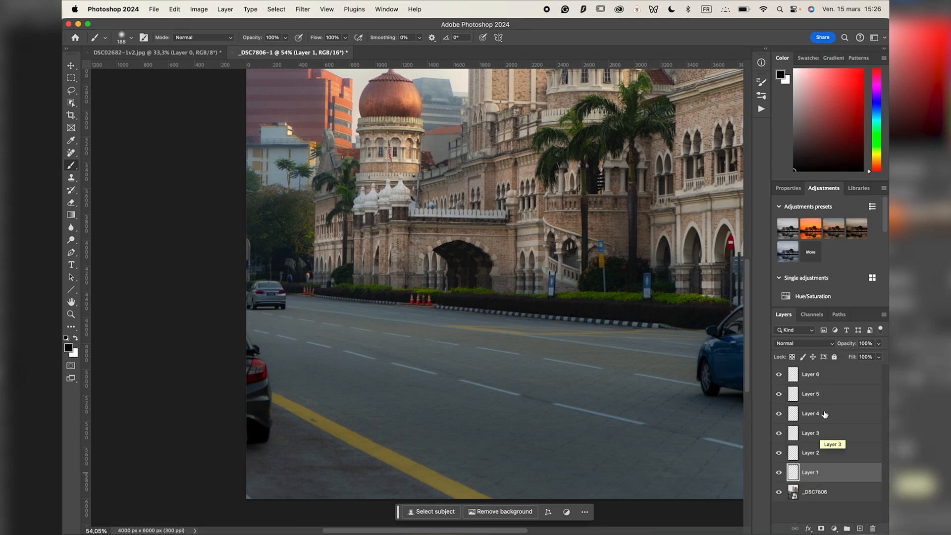
pyautogui.keyDown('shift'); pyautogui.click(833, 380); pyautogui.keyUp('shift')
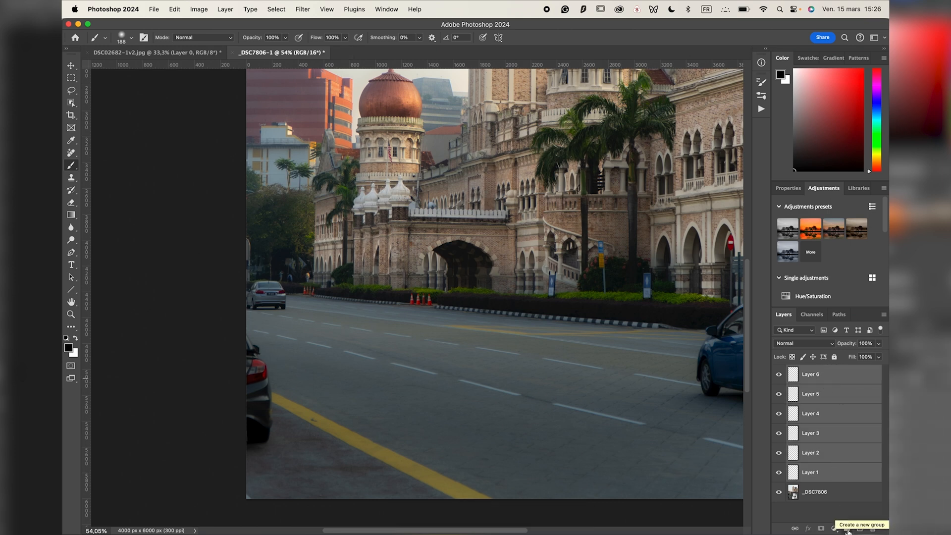
pyautogui.click(847, 529)
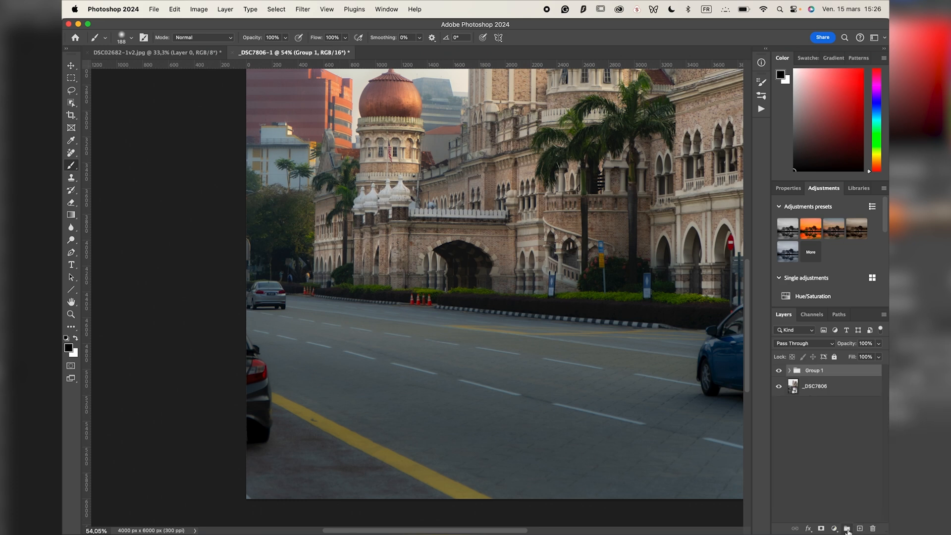
# Step: Rename the new group as "layers group" and delete it together with its layers
pyautogui.doubleClick(815, 370)
pyautogui.write('lay')
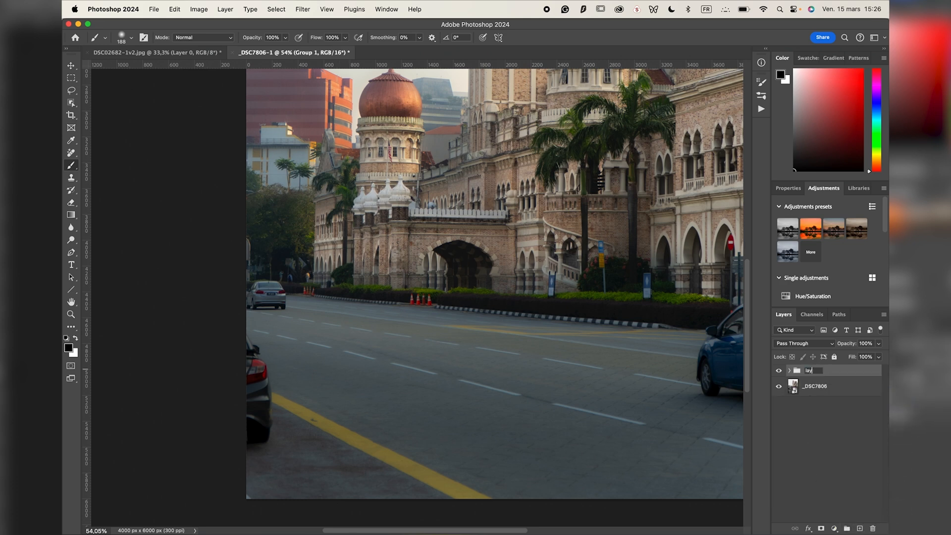
pyautogui.write('ers group')
pyautogui.press('Return')
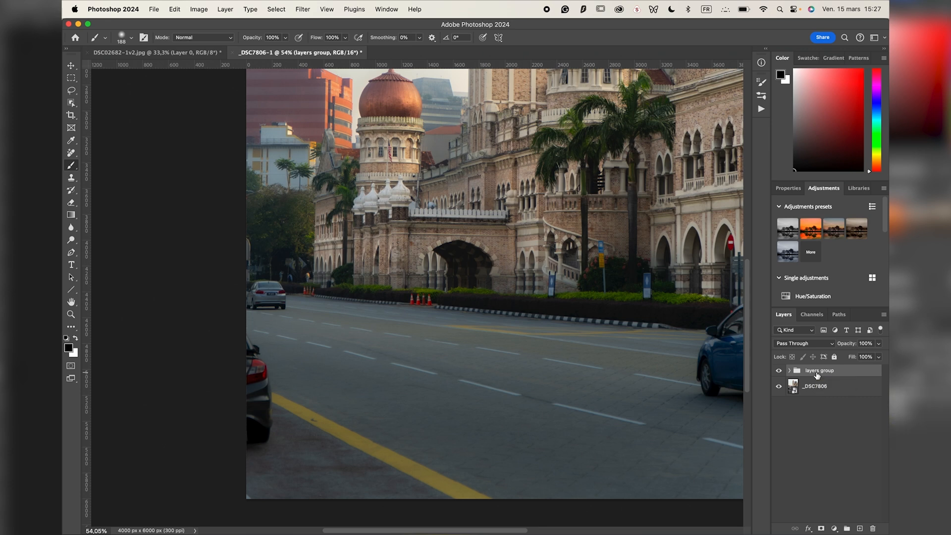
pyautogui.press('Delete')
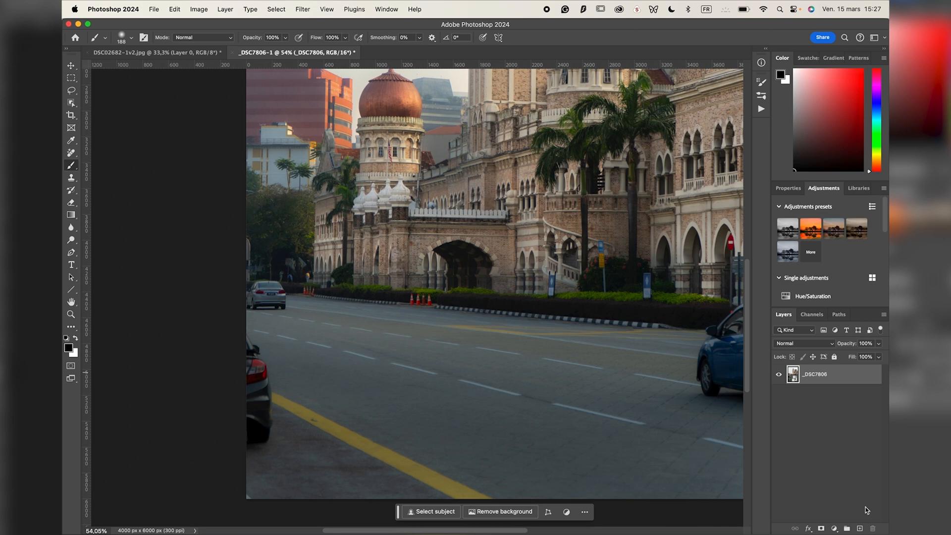
# Step: Add a new empty layer above the photo and name it "cleaning"
pyautogui.click(860, 529)
pyautogui.doubleClick(812, 374)
pyautogui.write('cleaning')
pyautogui.press('Return')
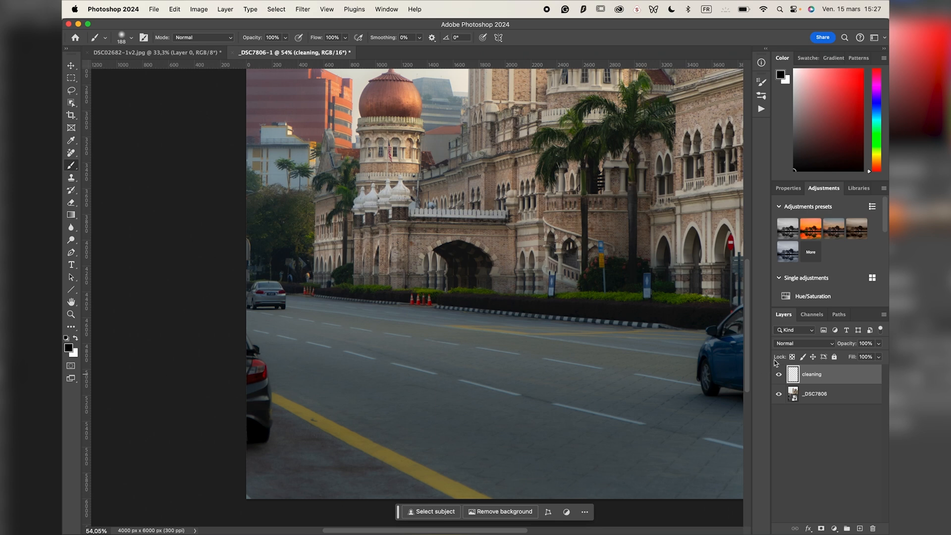
# Step: Use the Remove tool to erase two lane dashes, the roadside signs and the traffic cones, and compare by toggling the cleaning layer
pyautogui.press('j')
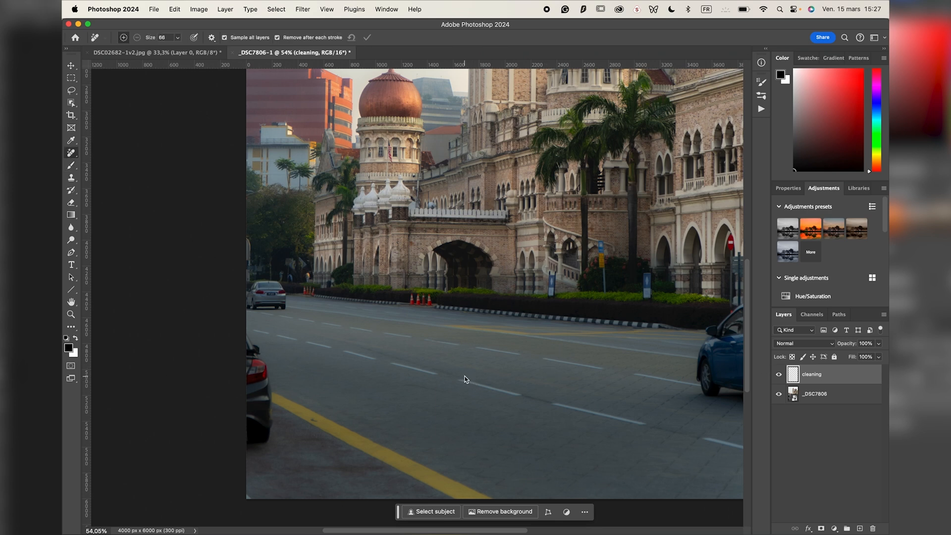
pyautogui.moveTo(455, 378)
pyautogui.mouseDown()
pyautogui.moveTo(525, 396)
pyautogui.moveTo(448, 377)
pyautogui.mouseUp()
pyautogui.moveTo(642, 272); pyautogui.dragTo(648, 299)
pyautogui.moveTo(549, 271); pyautogui.dragTo(549, 297)
pyautogui.moveTo(732, 232); pyautogui.dragTo(730, 254)
pyautogui.moveTo(432, 302)
pyautogui.mouseDown()
pyautogui.moveTo(409, 303)
pyautogui.moveTo(431, 301)
pyautogui.moveTo(408, 296)
pyautogui.moveTo(432, 297)
pyautogui.mouseUp()
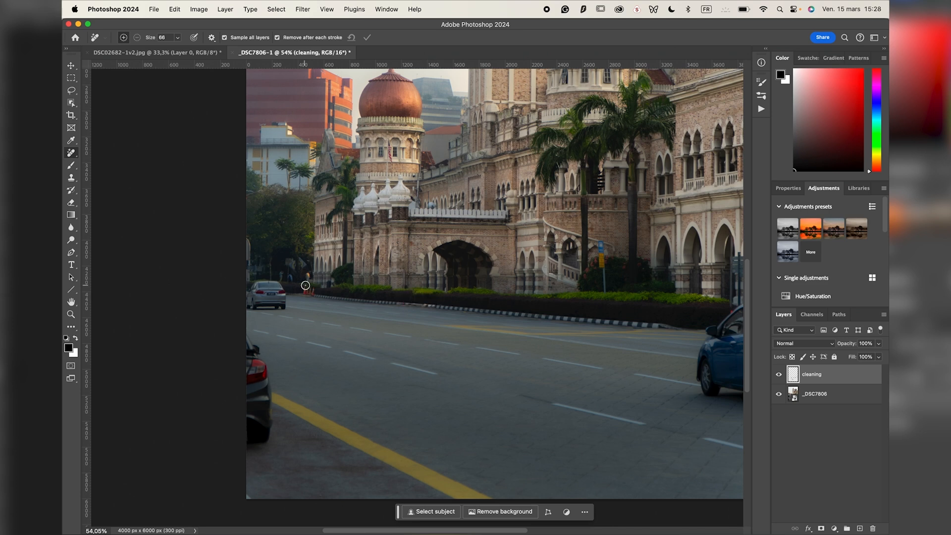
pyautogui.moveTo(301, 289); pyautogui.dragTo(323, 292)
pyautogui.click(779, 374)
pyautogui.click(781, 375)
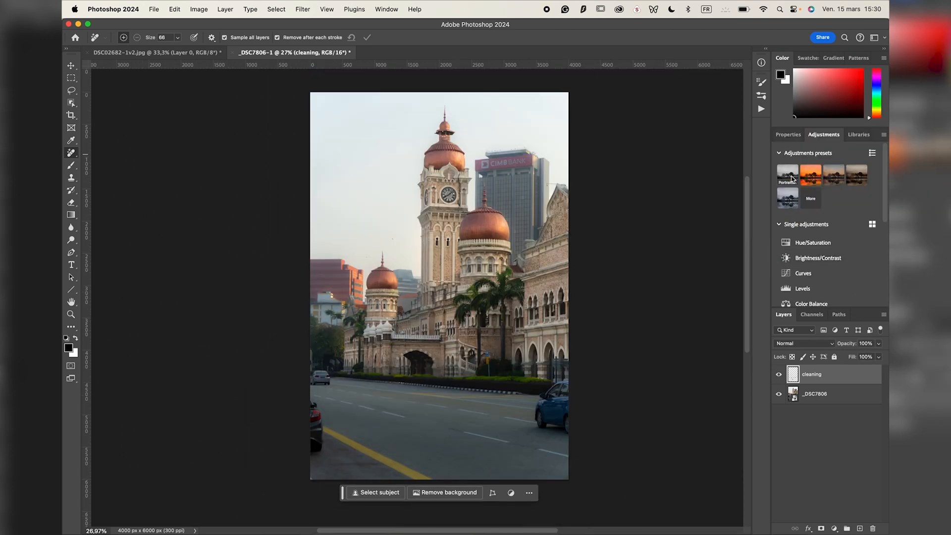
# Step: Add a Curves and a Color Balance adjustment layer above the cleaning layer
pyautogui.scroll(-2, 822, 265)
pyautogui.scroll(-3, 824, 266)
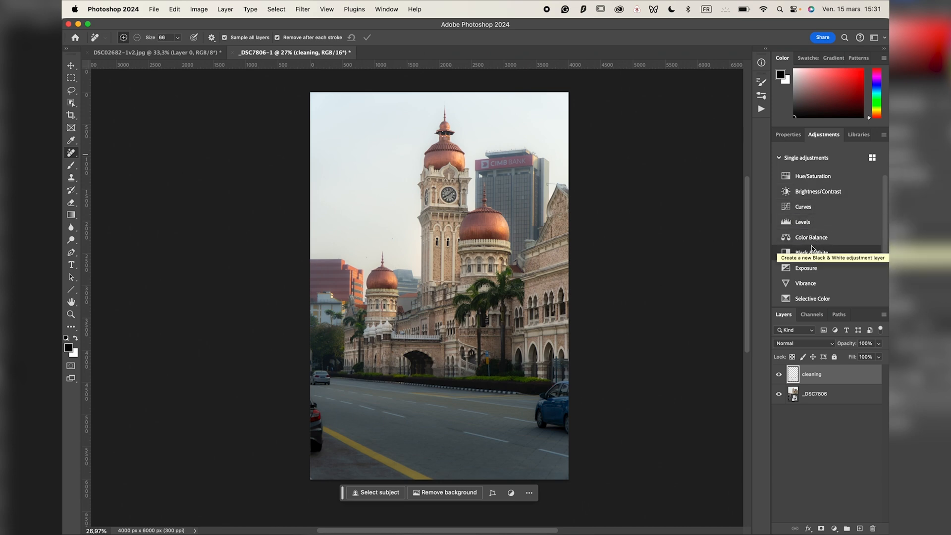
pyautogui.scroll(-5, 812, 248)
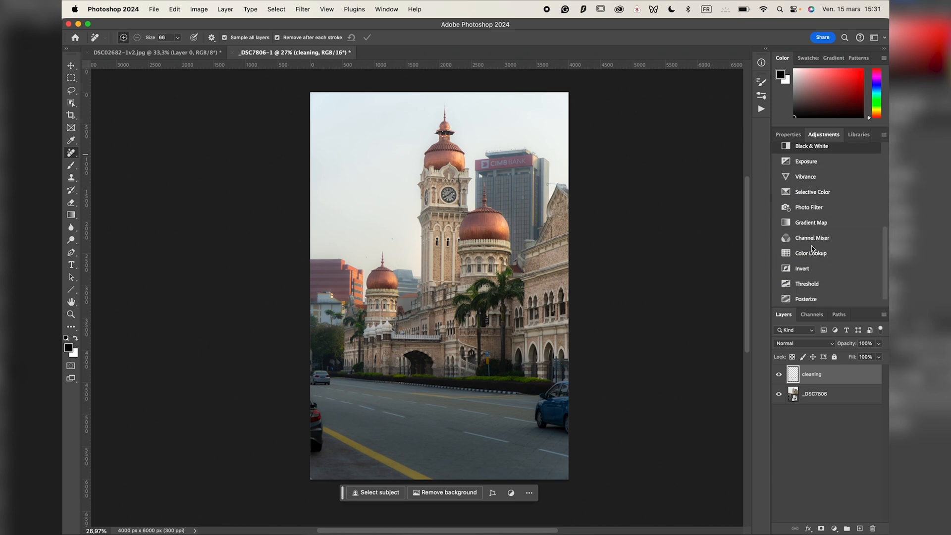
pyautogui.scroll(6, 812, 246)
pyautogui.scroll(-2, 813, 249)
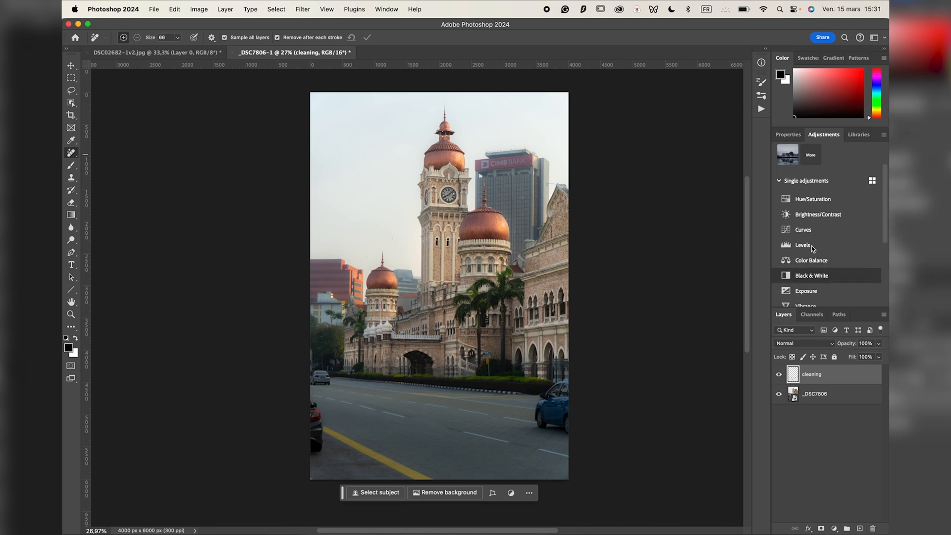
pyautogui.scroll(-1, 812, 249)
pyautogui.click(817, 202)
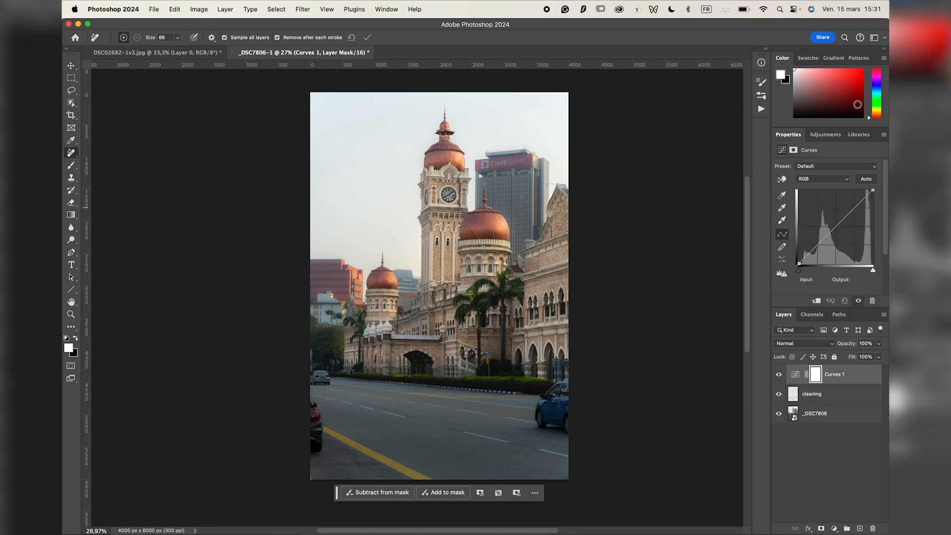
pyautogui.click(831, 135)
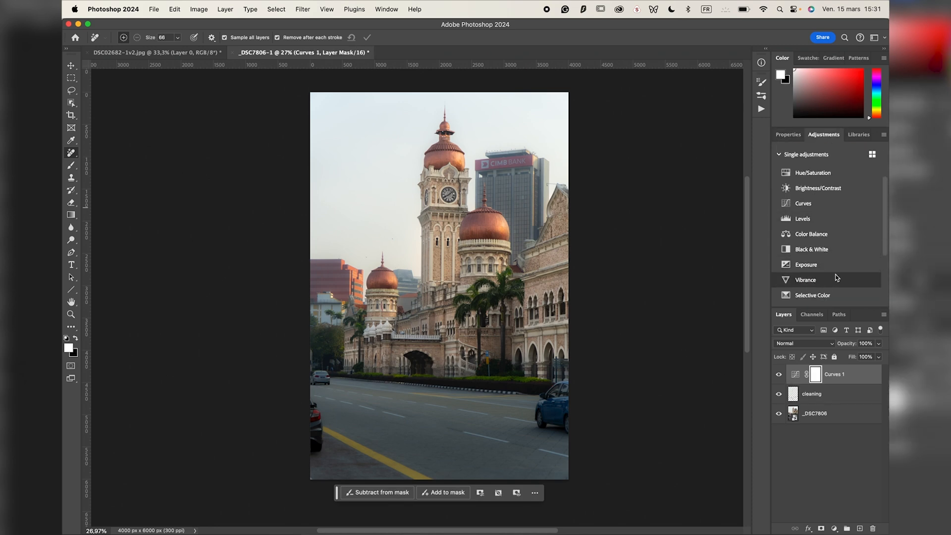
pyautogui.click(844, 231)
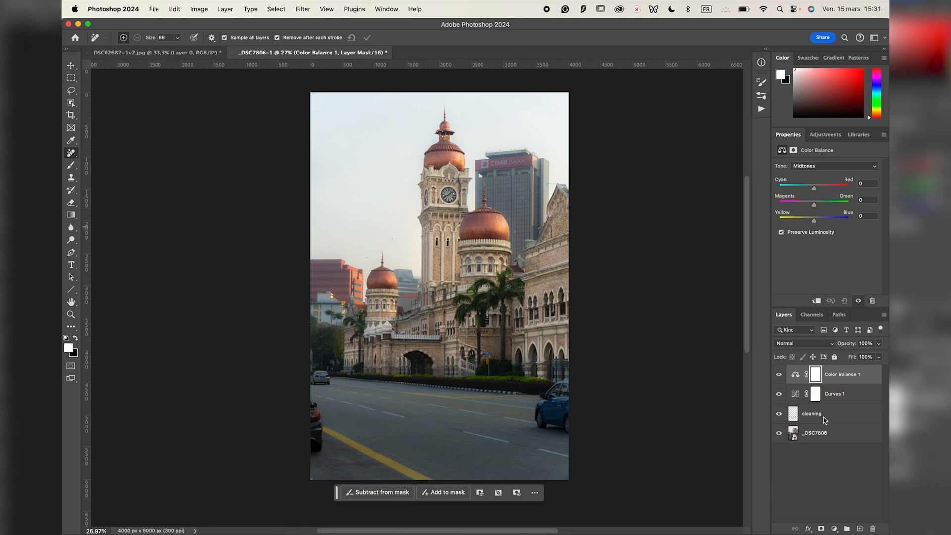
# Step: Add a layer mask to the cleaning layer and delete that mask again
pyautogui.click(816, 397)
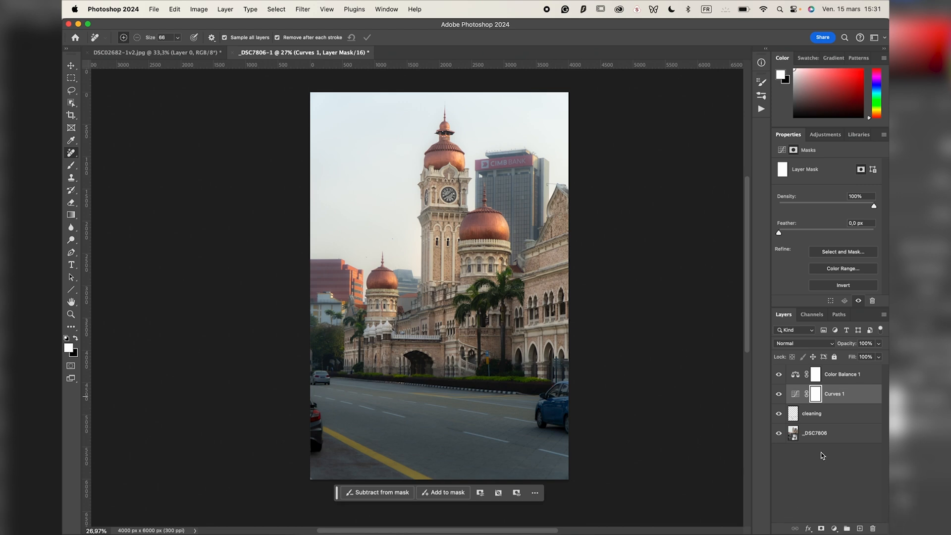
pyautogui.click(814, 414)
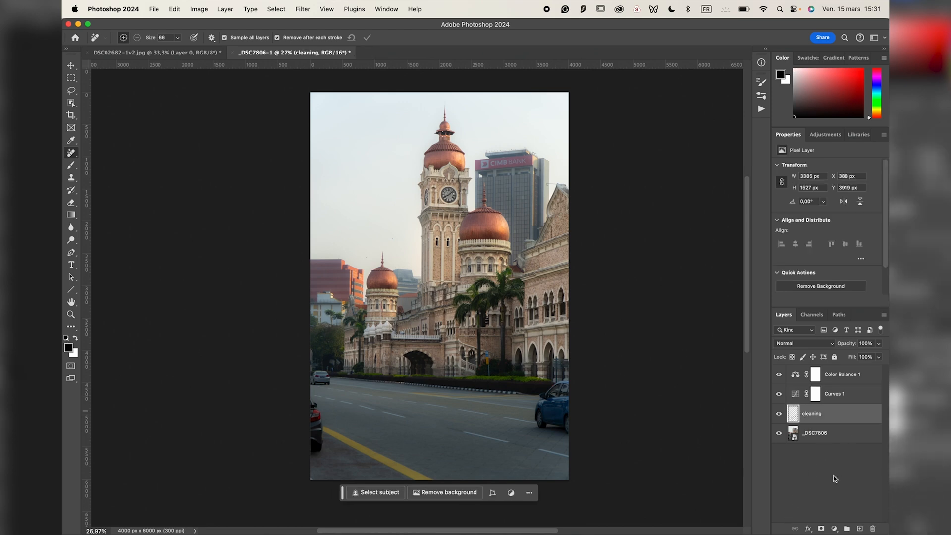
pyautogui.click(821, 529)
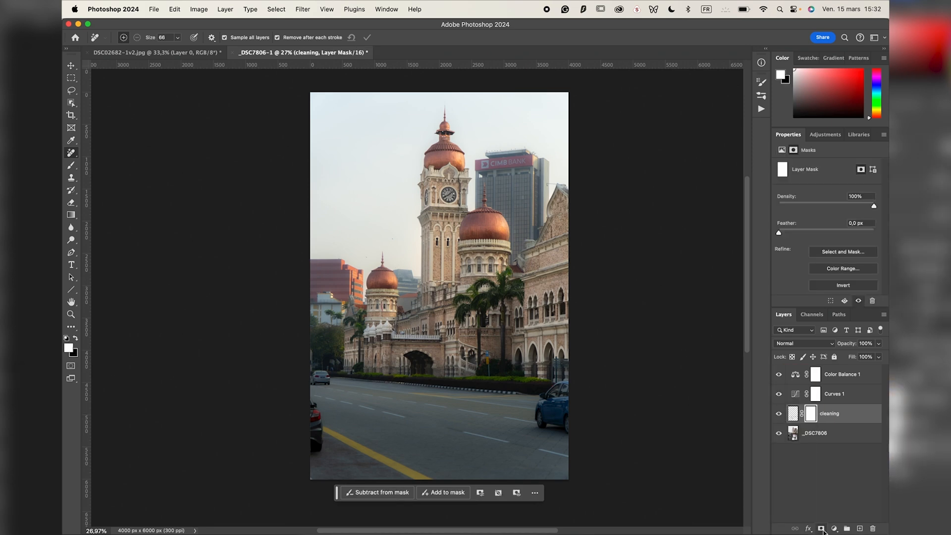
pyautogui.rightClick(812, 415)
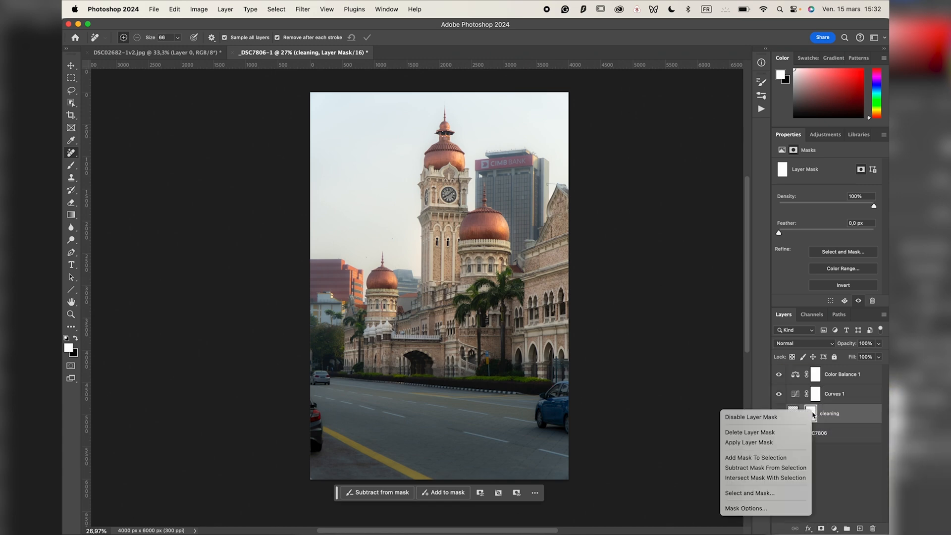
pyautogui.click(750, 432)
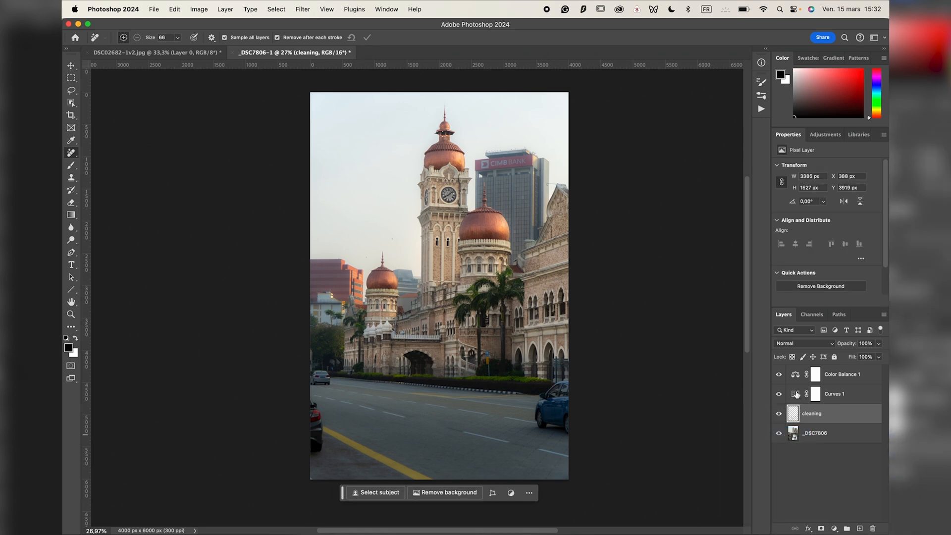
# Step: Shape an S-curve on the Curves layer's RGB channel, lowering the shadows and raising input 156 to output 184
pyautogui.click(796, 395)
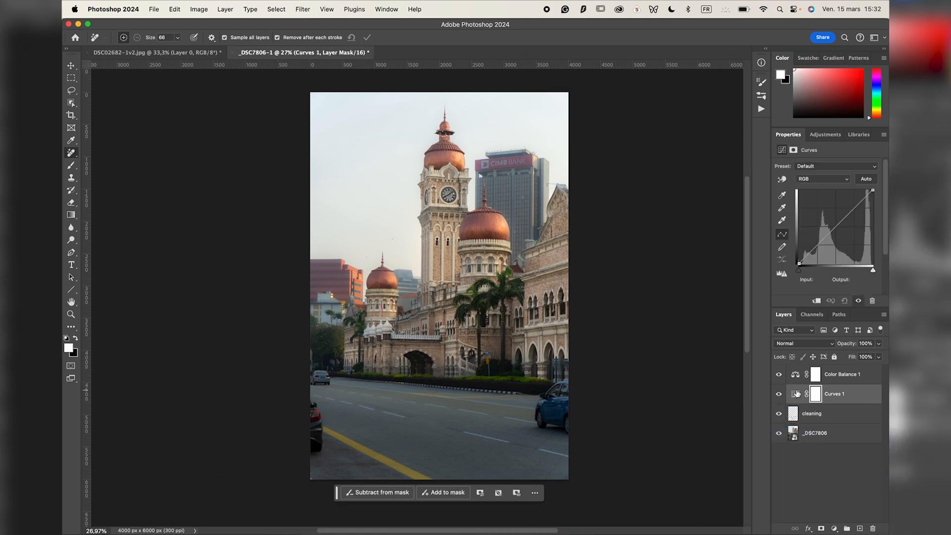
pyautogui.click(818, 245)
pyautogui.moveTo(818, 245); pyautogui.dragTo(844, 210)
# Step: Raise the Blue channel's black point to an output of 36 and select the Curves layer's mask
pyautogui.click(823, 179)
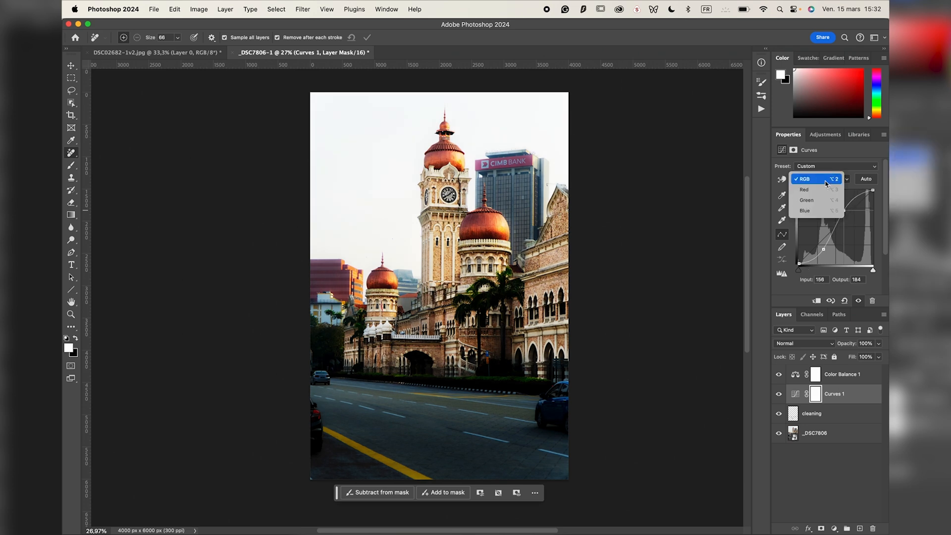
pyautogui.click(806, 211)
pyautogui.click(798, 263)
pyautogui.moveTo(799, 263); pyautogui.dragTo(795, 253)
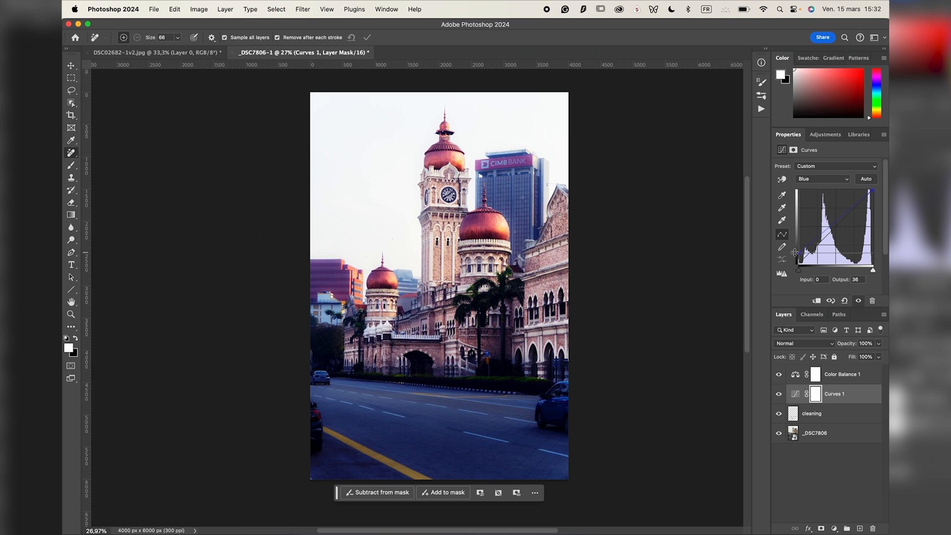
pyautogui.click(815, 395)
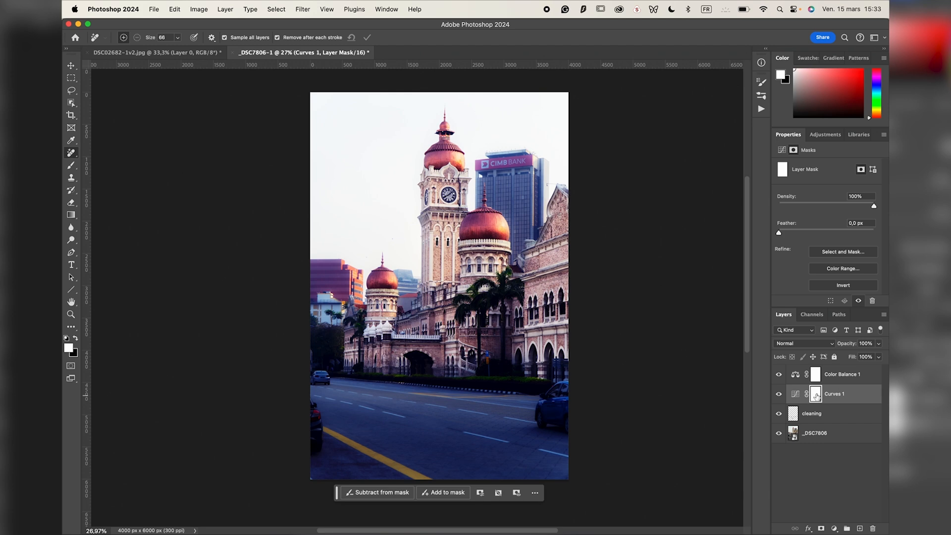
# Step: Invert the Curves layer's mask to black and paint the road area white with the Brush so the curve affects only the road
pyautogui.press('super+i')
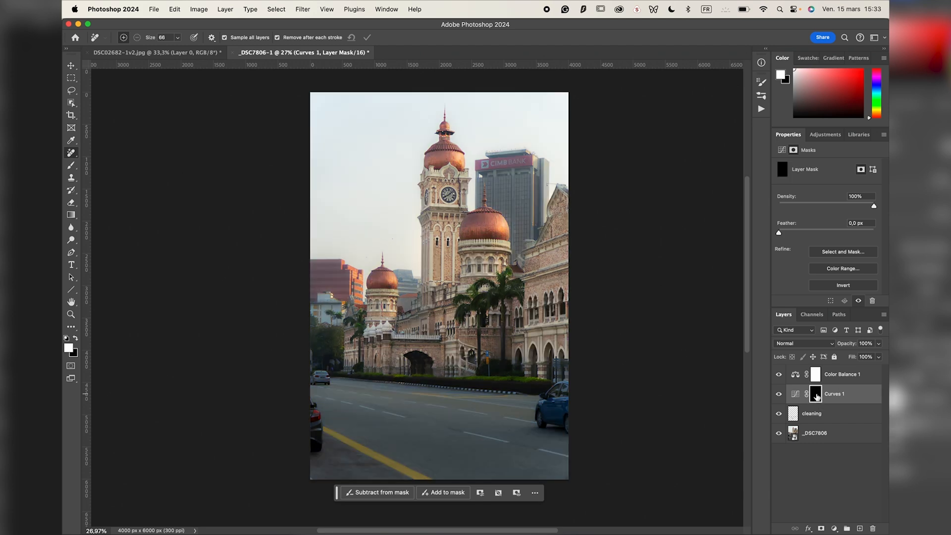
pyautogui.press('b')
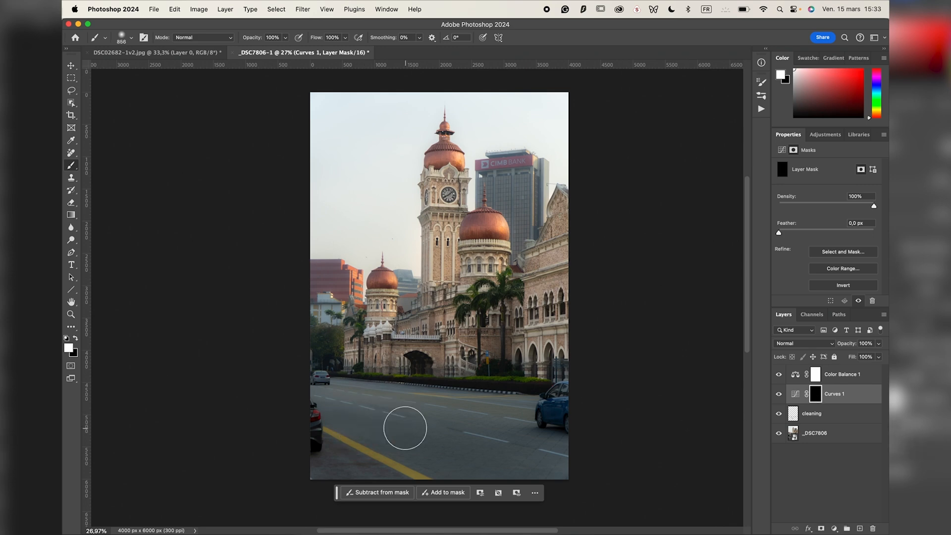
pyautogui.moveTo(330, 428); pyautogui.dragTo(361, 486)
pyautogui.moveTo(432, 449)
pyautogui.mouseDown()
pyautogui.moveTo(416, 416)
pyautogui.moveTo(487, 446)
pyautogui.moveTo(476, 447)
pyautogui.moveTo(560, 470)
pyautogui.moveTo(317, 462)
pyautogui.moveTo(578, 454)
pyautogui.moveTo(502, 418)
pyautogui.moveTo(588, 420)
pyautogui.moveTo(579, 402)
pyautogui.moveTo(542, 421)
pyautogui.moveTo(310, 389)
pyautogui.mouseUp()
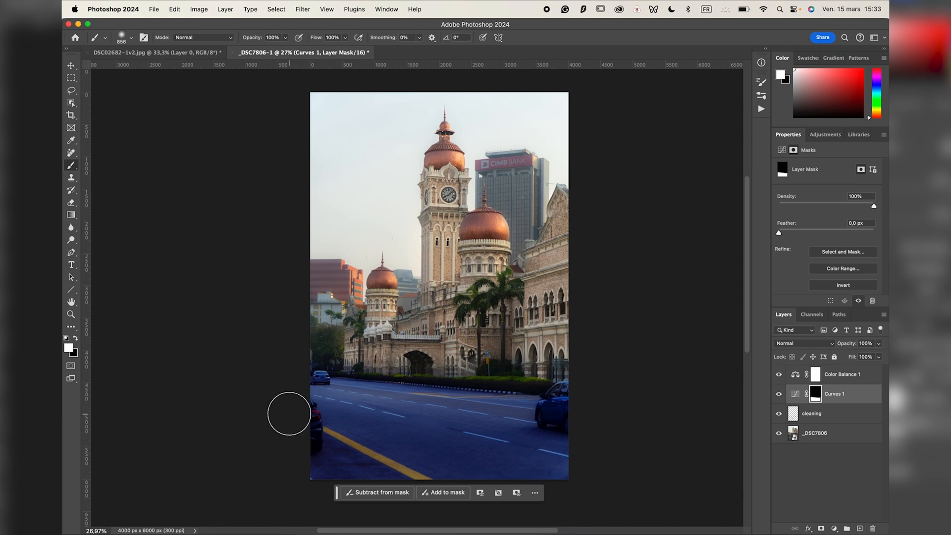
# Step: Toggle the Curves layer's visibility off and on to compare the road with and without the adjustment
pyautogui.click(779, 394)
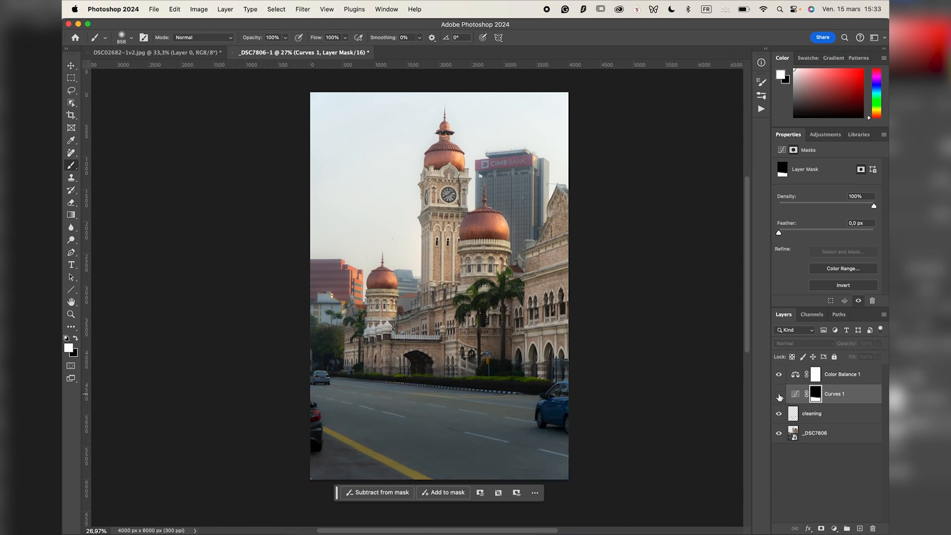
pyautogui.click(779, 394)
pyautogui.click(778, 395)
pyautogui.click(778, 395)
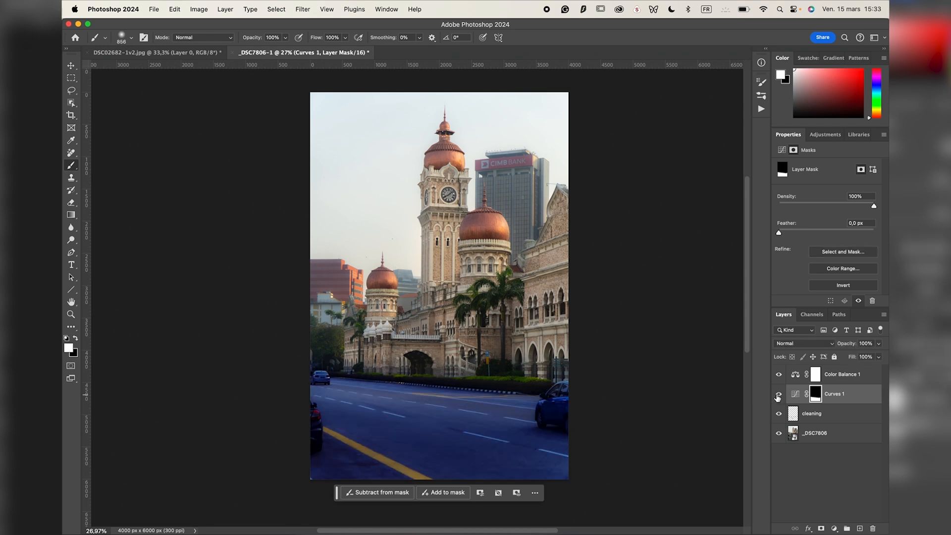
# Step: Display the Curves layer's mask on its own in black and white, and return to the normal image view
pyautogui.keyDown('alt'); pyautogui.click(816, 393); pyautogui.keyUp('alt')
pyautogui.keyDown('alt'); pyautogui.click(815, 393); pyautogui.keyUp('alt')
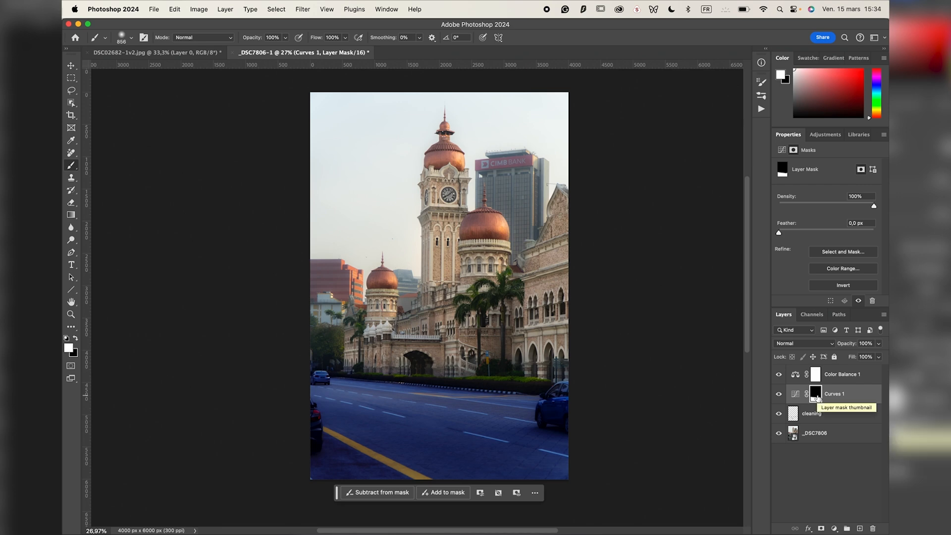
pyautogui.keyDown('alt'); pyautogui.click(816, 395); pyautogui.keyUp('alt')
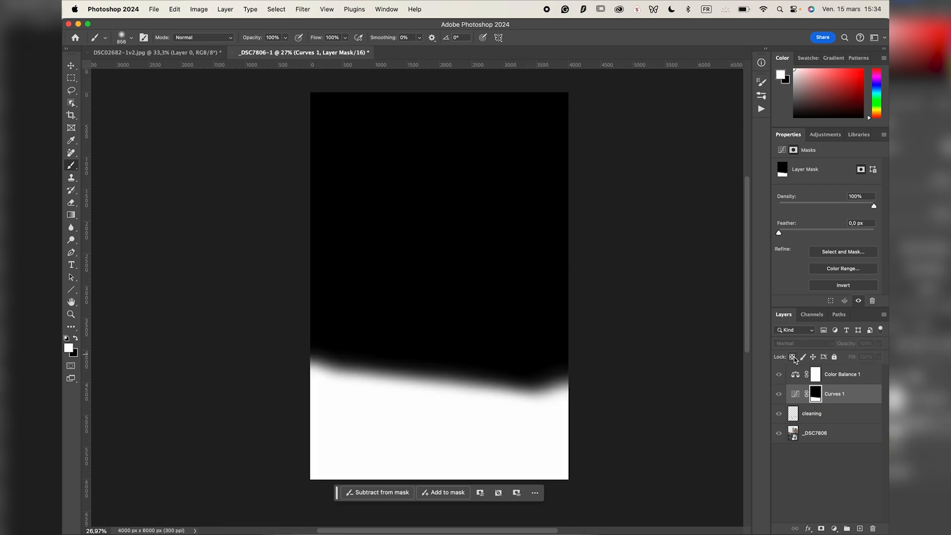
pyautogui.click(794, 392)
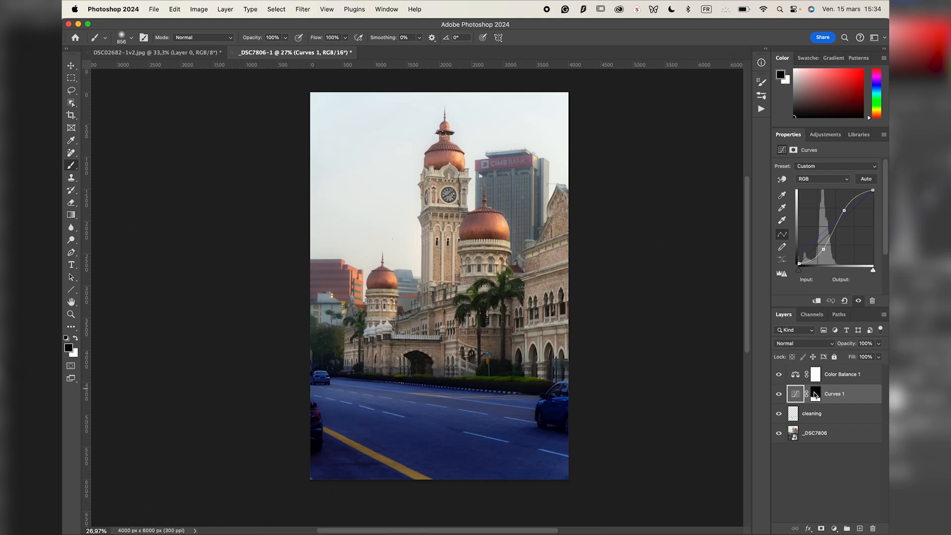
pyautogui.keyDown('alt'); pyautogui.click(815, 395); pyautogui.keyUp('alt')
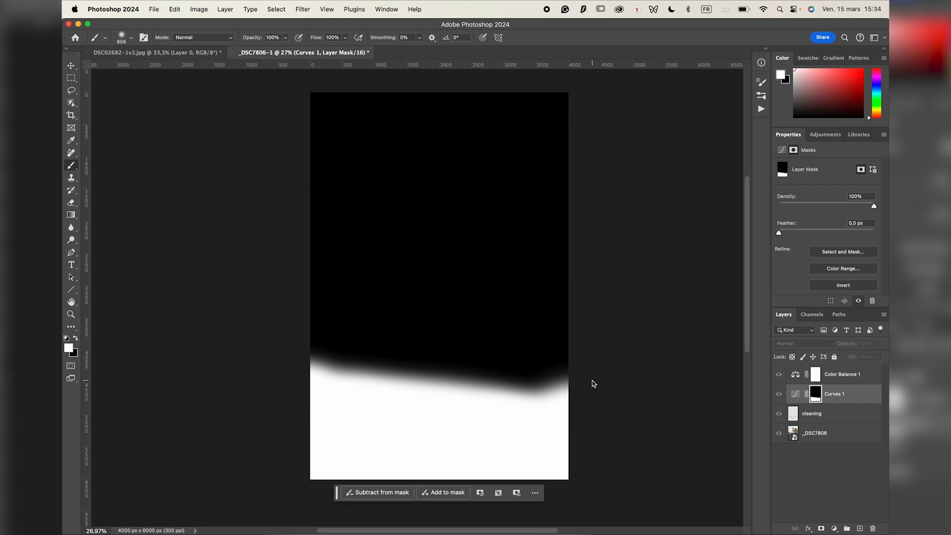
pyautogui.keyDown('alt'); pyautogui.click(815, 393); pyautogui.keyUp('alt')
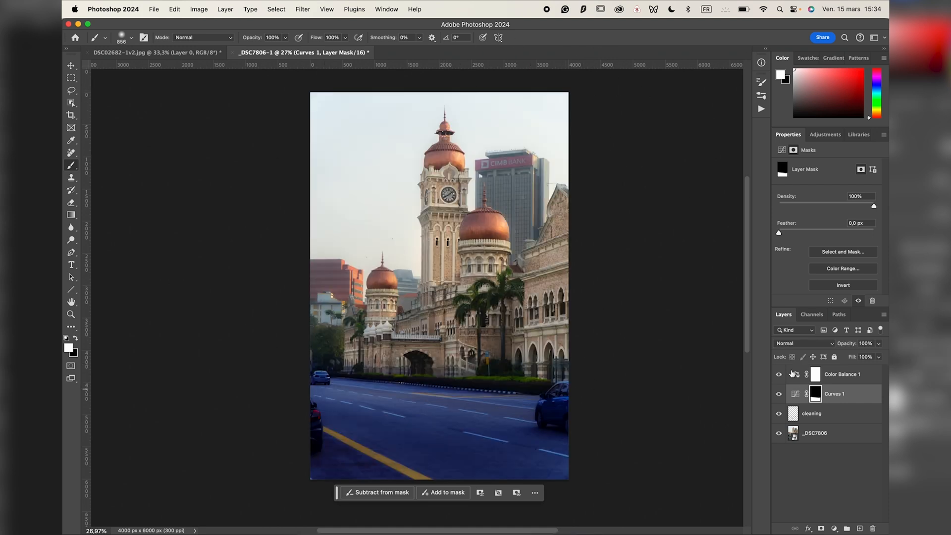
# Step: Set the Color Balance layer's midtones to +20 Cyan-Red and -28 Yellow-Blue
pyautogui.click(796, 376)
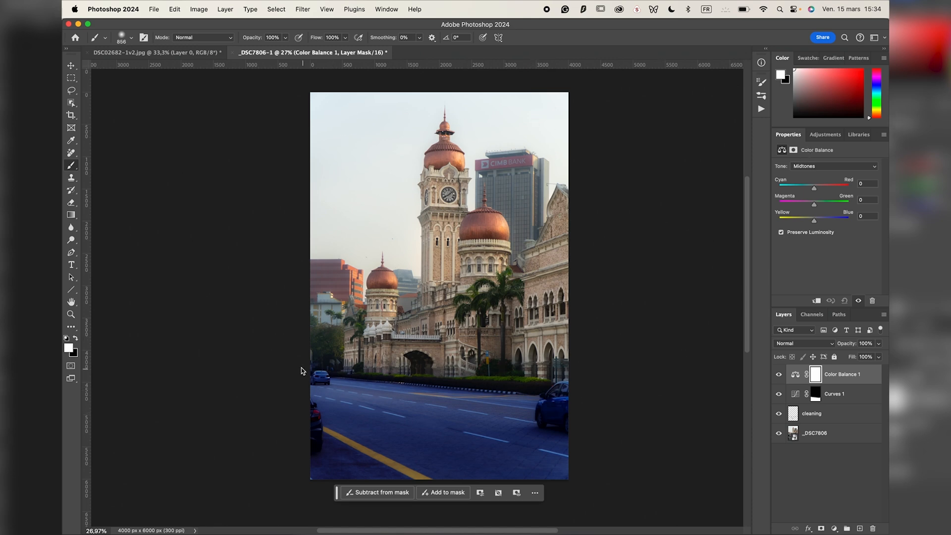
pyautogui.moveTo(814, 189); pyautogui.dragTo(820, 189)
pyautogui.moveTo(814, 224); pyautogui.dragTo(804, 224)
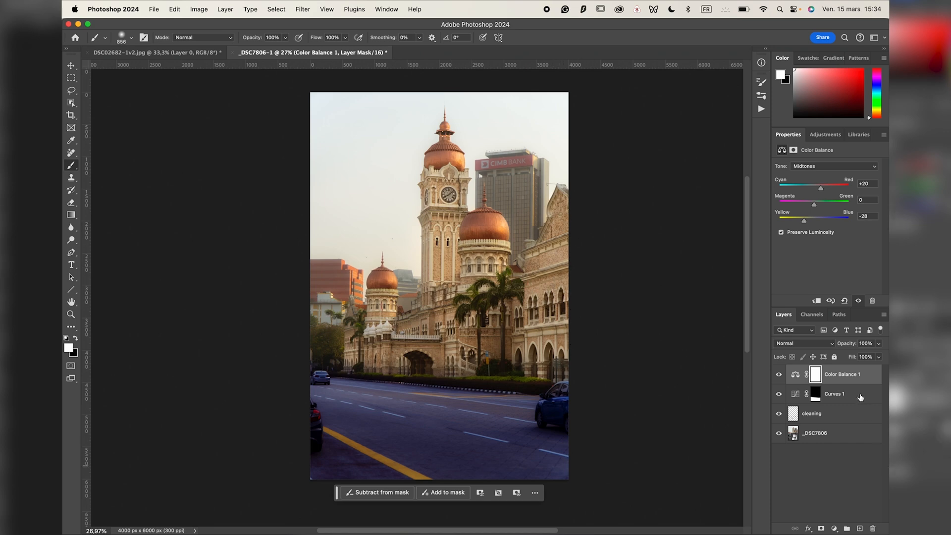
# Step: Invert the Color Balance mask to black and paint the historic building, its towers and domes white, using smaller brush sizes for details
pyautogui.click(815, 374)
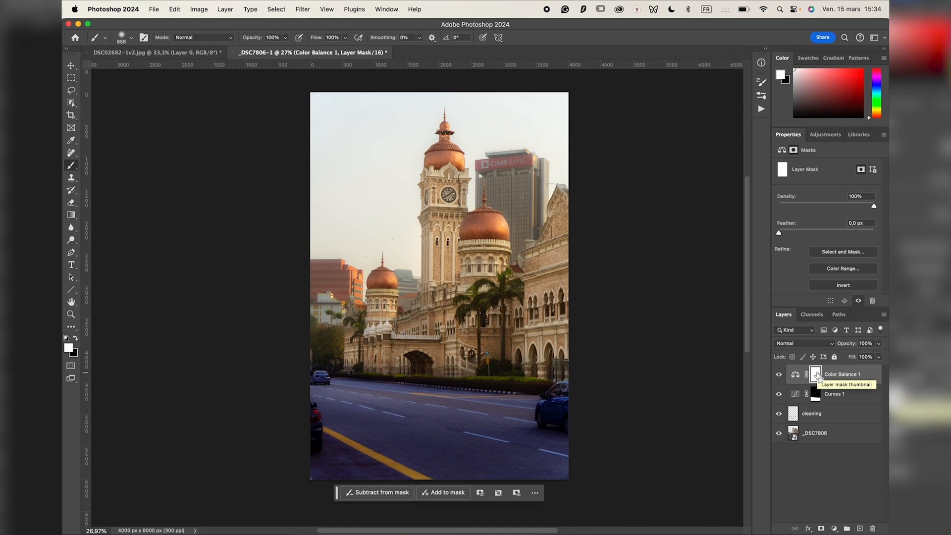
pyautogui.press('super+i')
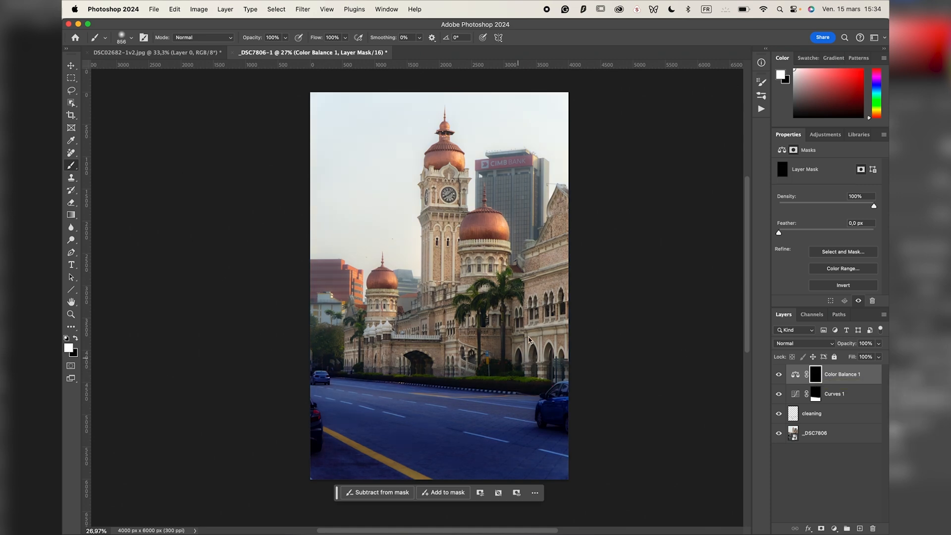
pyautogui.moveTo(534, 301)
pyautogui.mouseDown()
pyautogui.moveTo(505, 304)
pyautogui.moveTo(555, 239)
pyautogui.moveTo(551, 253)
pyautogui.moveTo(563, 195)
pyautogui.moveTo(570, 208)
pyautogui.moveTo(533, 332)
pyautogui.moveTo(553, 284)
pyautogui.moveTo(516, 348)
pyautogui.moveTo(491, 367)
pyautogui.moveTo(475, 362)
pyautogui.moveTo(475, 327)
pyautogui.moveTo(440, 357)
pyautogui.moveTo(459, 356)
pyautogui.moveTo(370, 361)
pyautogui.moveTo(371, 330)
pyautogui.mouseUp()
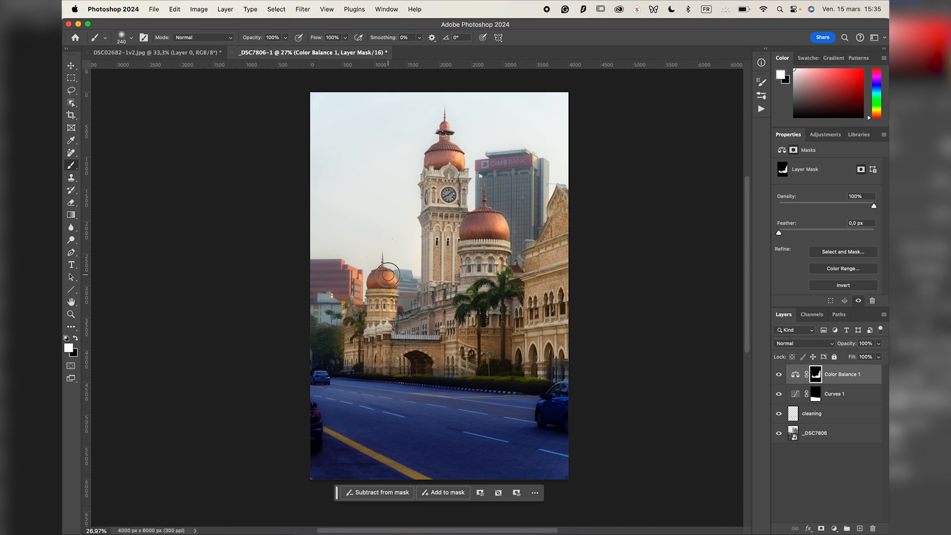
pyautogui.moveTo(438, 334); pyautogui.dragTo(470, 324)
pyautogui.moveTo(456, 148); pyautogui.dragTo(436, 147)
pyautogui.moveTo(458, 218)
pyautogui.mouseDown()
pyautogui.moveTo(482, 221)
pyautogui.moveTo(466, 224)
pyautogui.mouseUp()
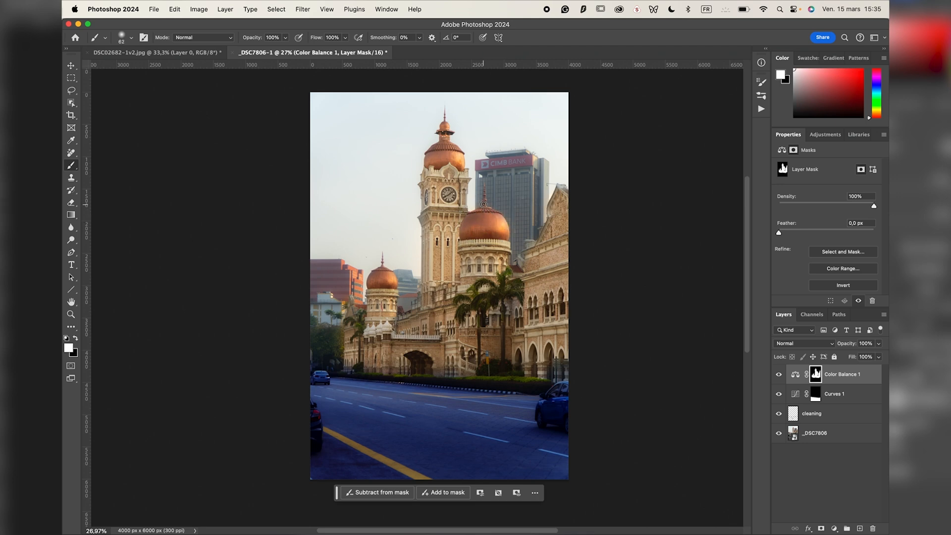
pyautogui.moveTo(481, 289); pyautogui.dragTo(502, 289)
pyautogui.moveTo(393, 333); pyautogui.dragTo(377, 333)
# Step: View the Color Balance mask on its own, paint the grey gaps inside the building area white, and return to the image
pyautogui.keyDown('alt'); pyautogui.click(815, 376); pyautogui.keyUp('alt')
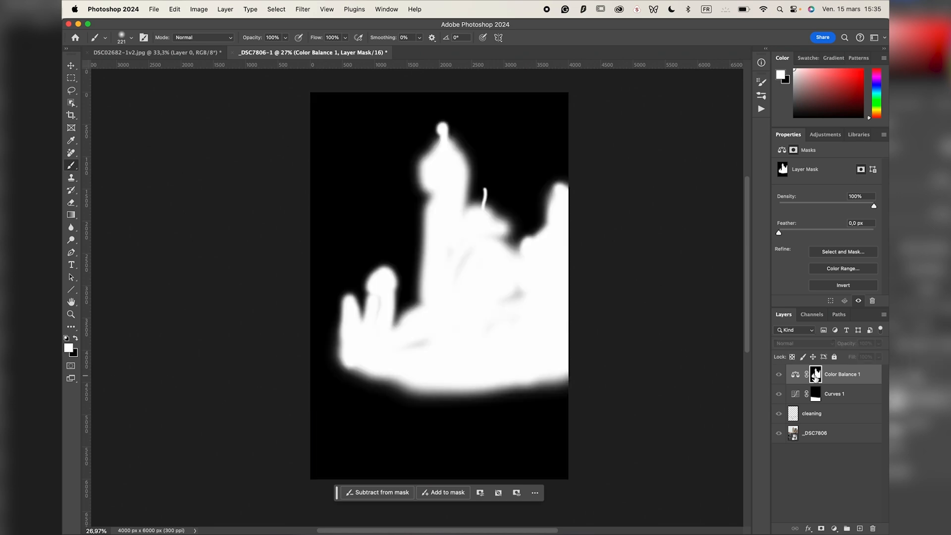
pyautogui.moveTo(515, 319)
pyautogui.mouseDown()
pyautogui.moveTo(563, 295)
pyautogui.moveTo(484, 308)
pyautogui.moveTo(471, 322)
pyautogui.moveTo(458, 238)
pyautogui.moveTo(434, 346)
pyautogui.moveTo(405, 350)
pyautogui.moveTo(438, 333)
pyautogui.moveTo(426, 334)
pyautogui.mouseUp()
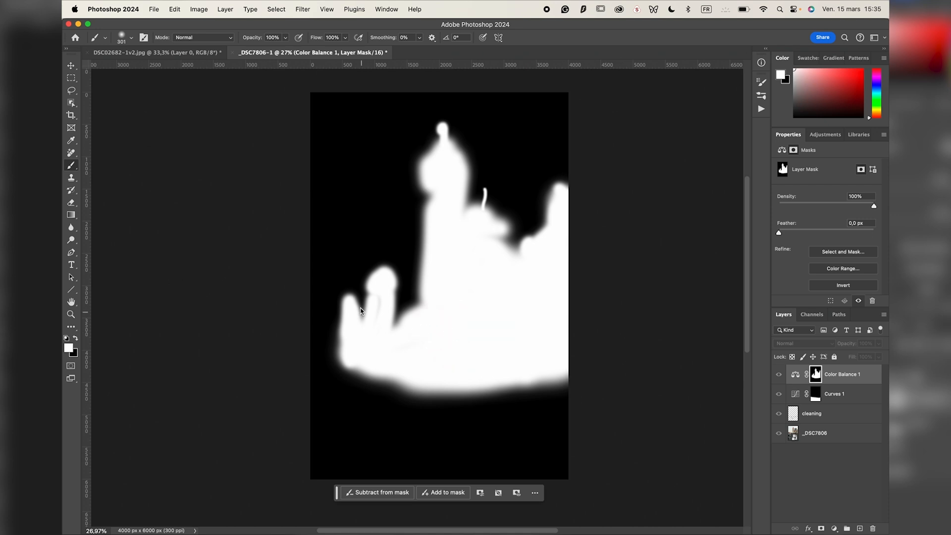
pyautogui.moveTo(380, 289); pyautogui.dragTo(378, 335)
pyautogui.keyDown('alt'); pyautogui.click(816, 375); pyautogui.keyUp('alt')
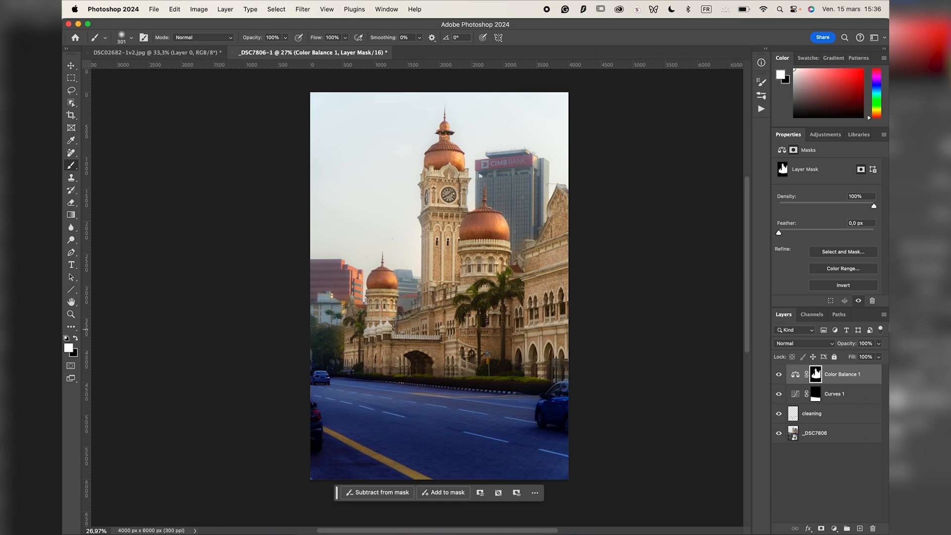
pyautogui.click(825, 134)
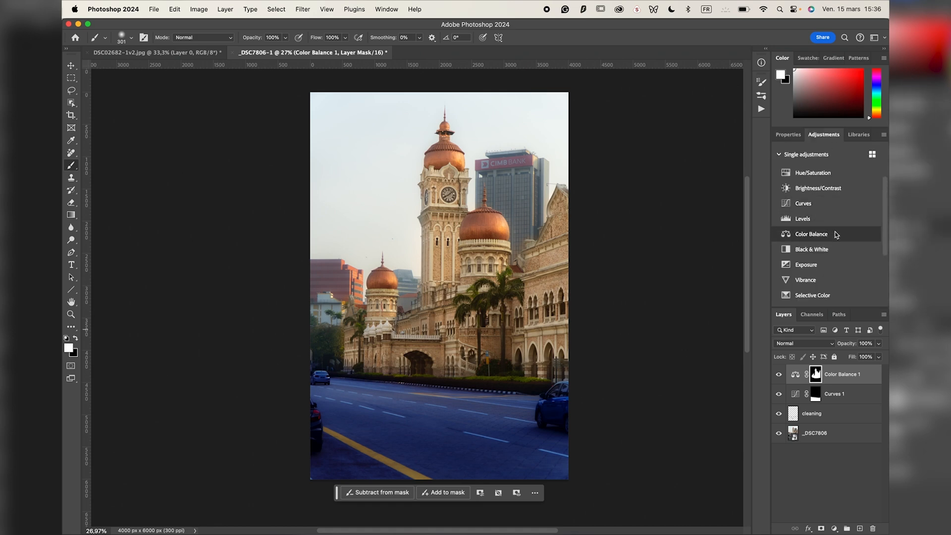
pyautogui.scroll(-3, 835, 235)
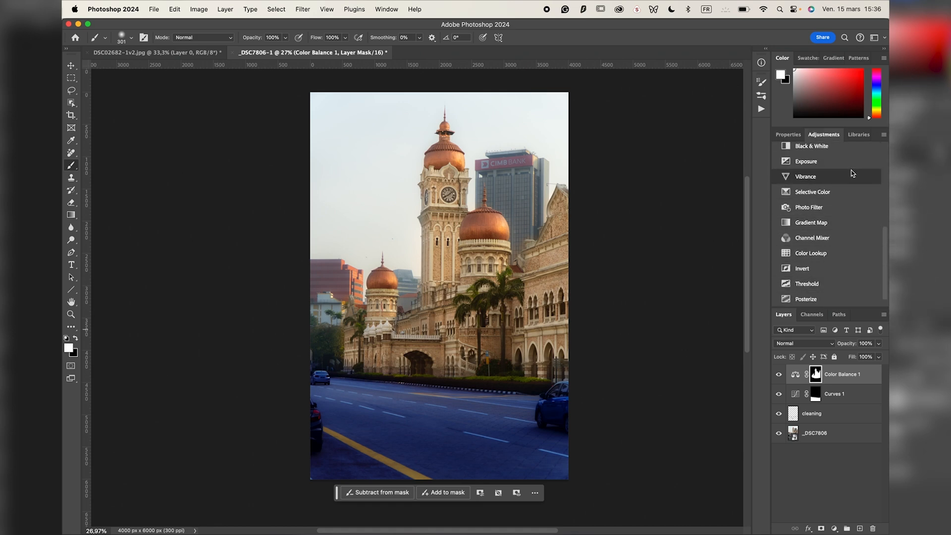
# Step: Duplicate the Color Balance layer together with its mask, and delete the duplicate
pyautogui.click(842, 375)
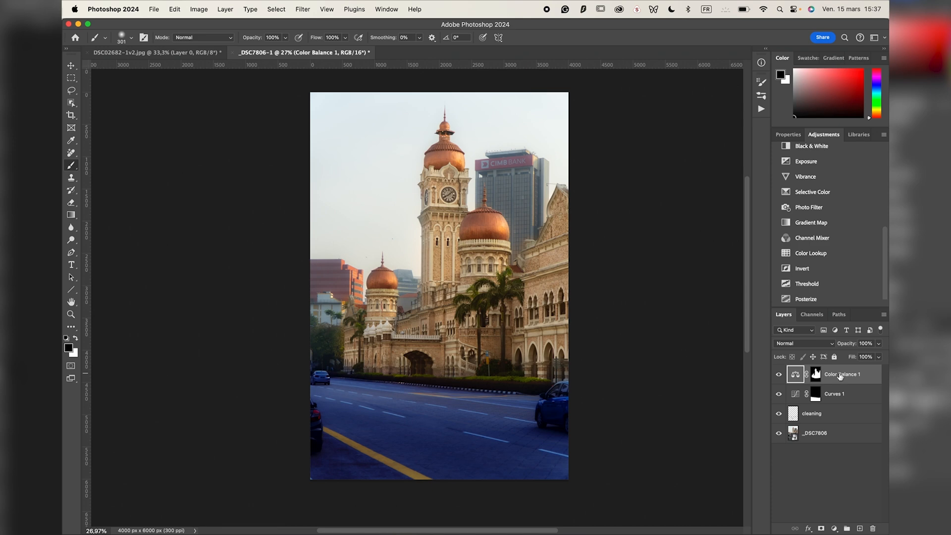
pyautogui.click(841, 376)
pyautogui.rightClick(840, 376)
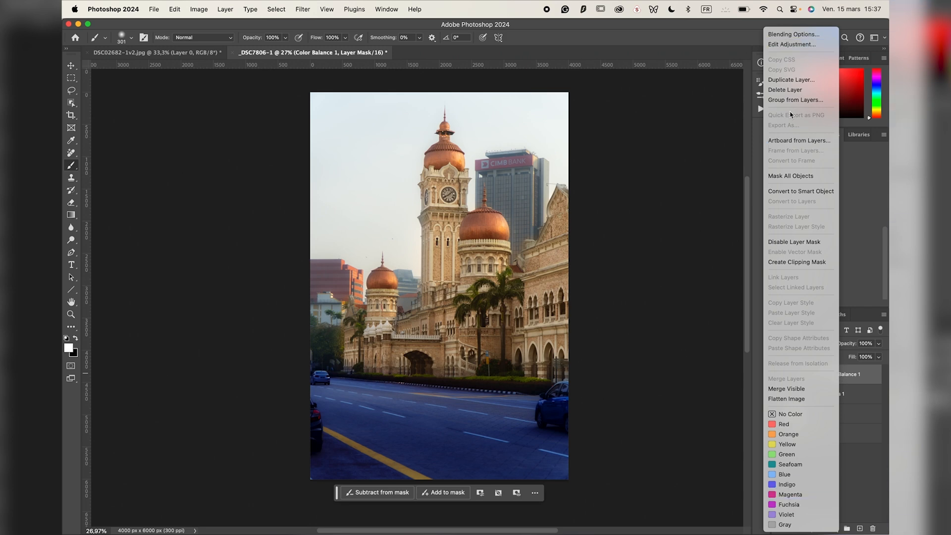
pyautogui.click(810, 80)
pyautogui.click(560, 245)
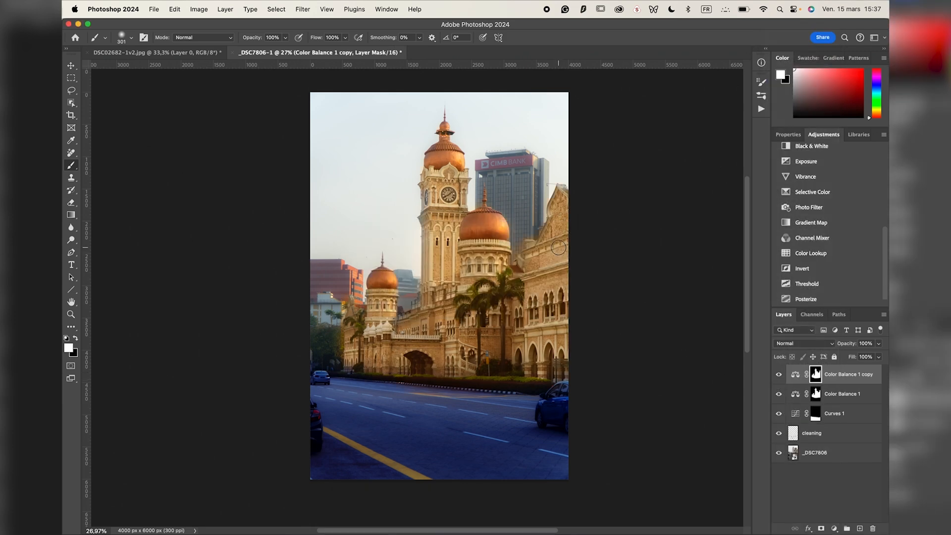
pyautogui.click(839, 380)
pyautogui.press('Delete')
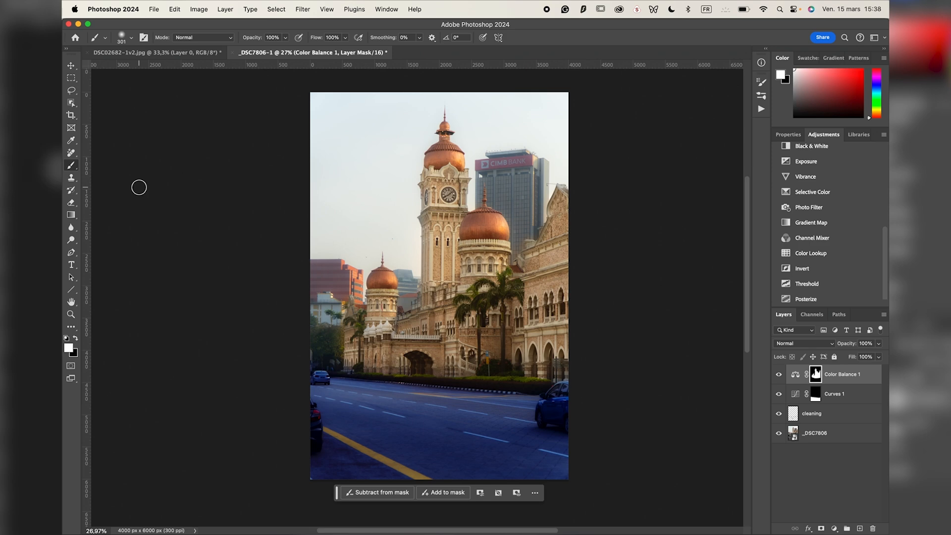
# Step: Draw a rectangular marquee selection over the clock tower's shaft and the middle dome, and deselect it
pyautogui.click(68, 166)
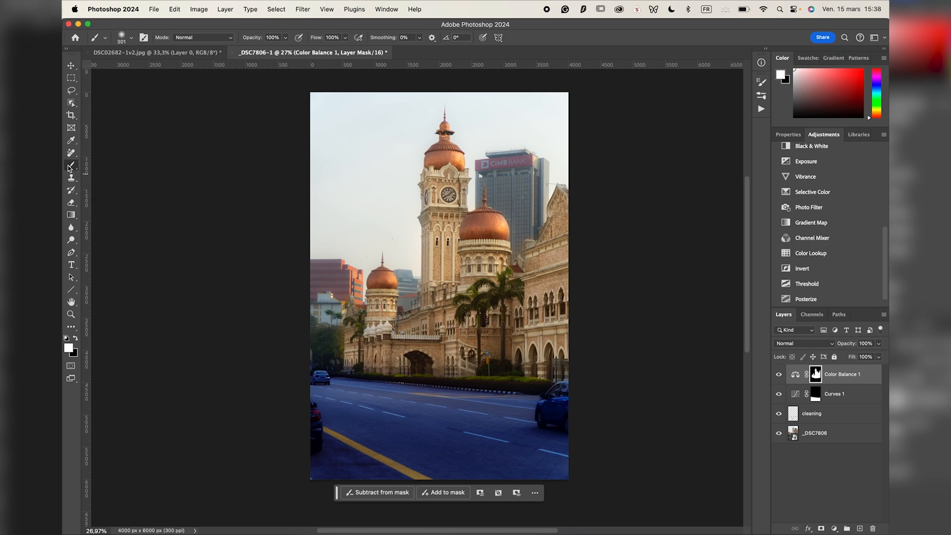
pyautogui.press('m')
pyautogui.moveTo(418, 201)
pyautogui.mouseDown()
pyautogui.moveTo(488, 277)
pyautogui.moveTo(489, 298)
pyautogui.mouseUp()
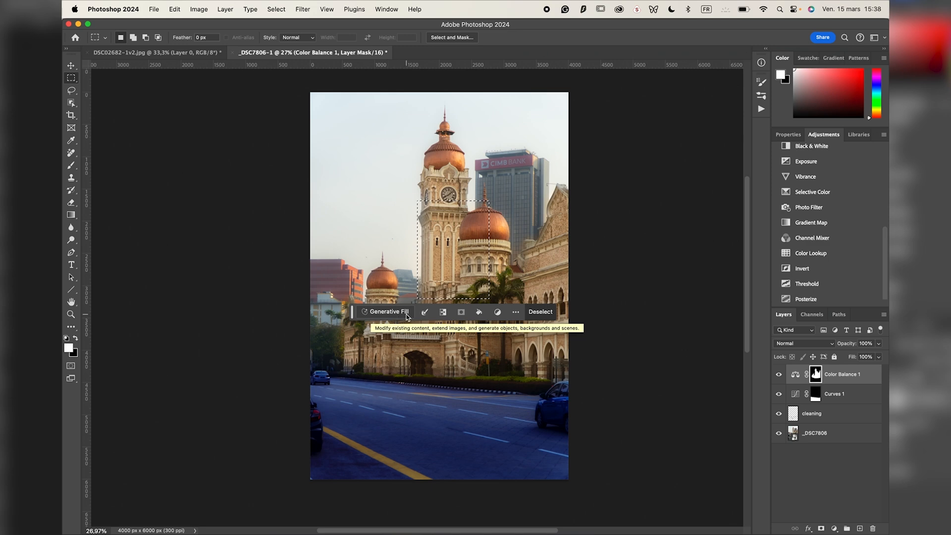
pyautogui.press('super+d')
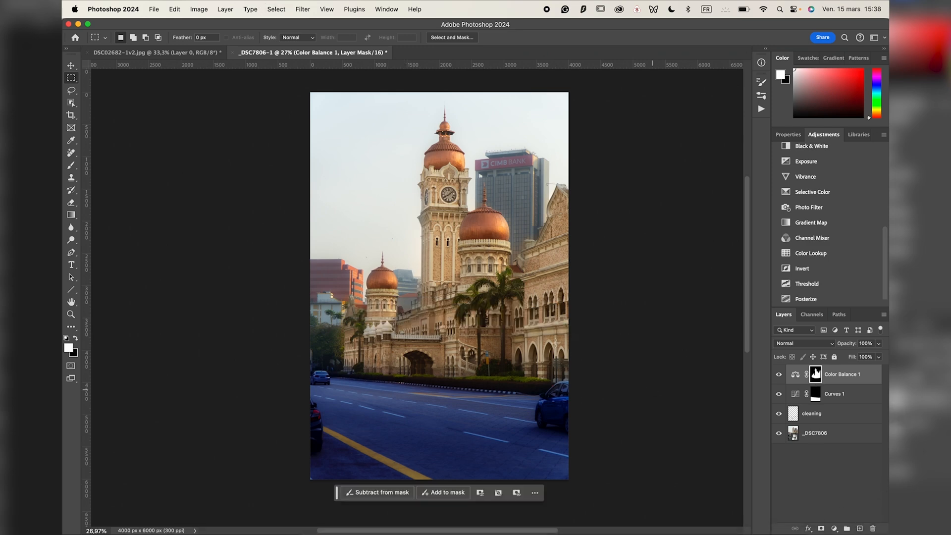